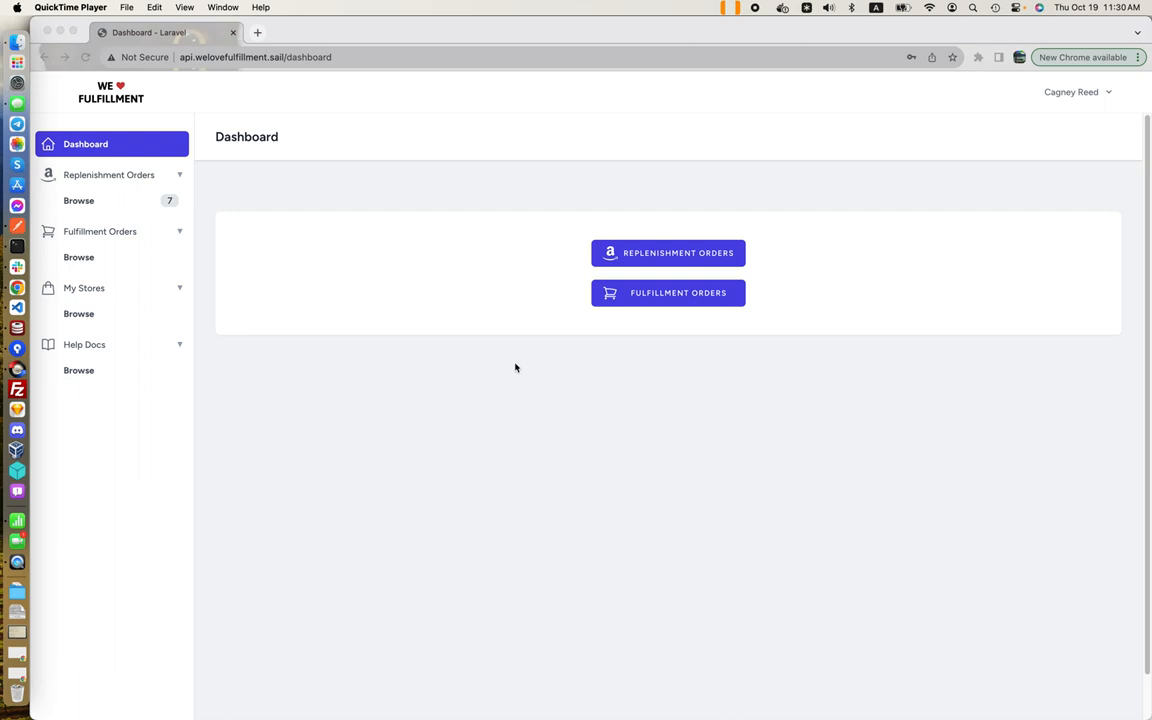
Start a new replenishment order and select NatureLab Tokyo as its store
left_click(628, 214)
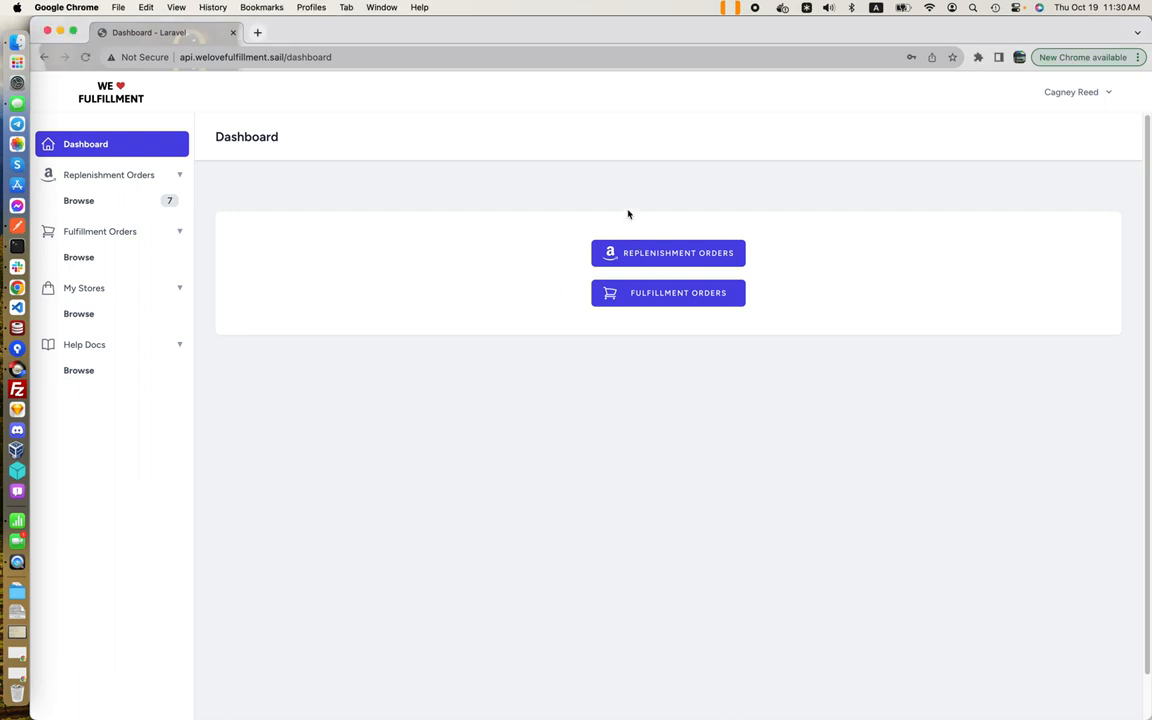
left_click(659, 253)
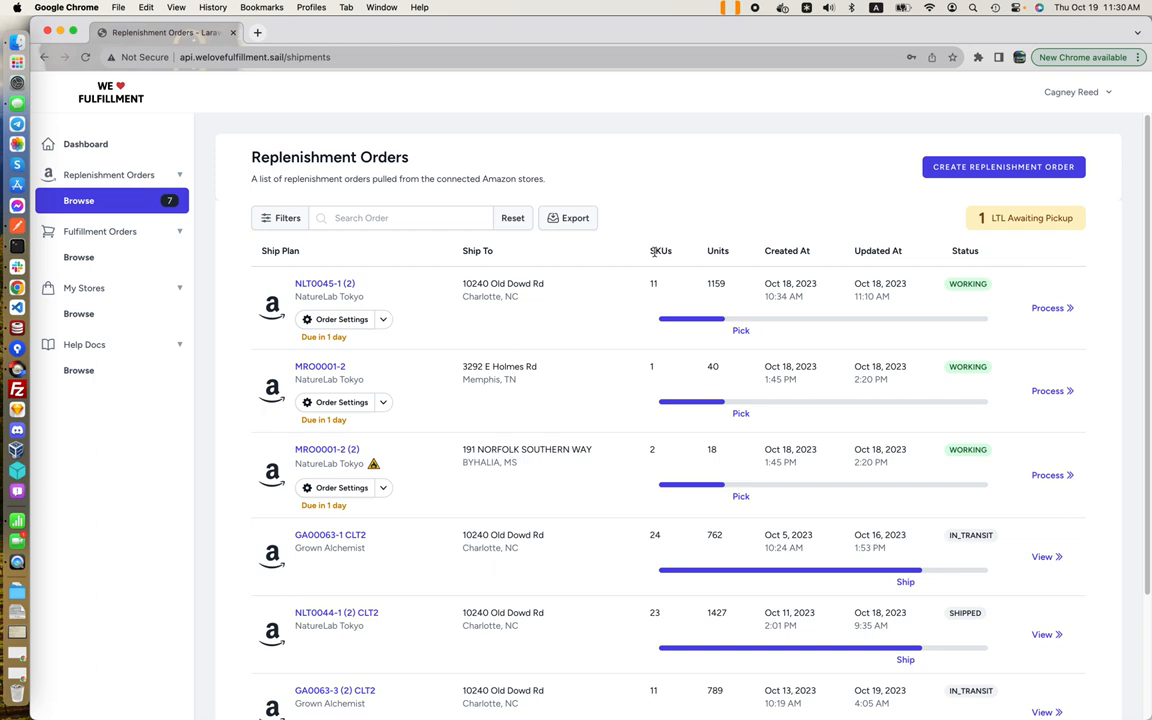
left_click(1008, 172)
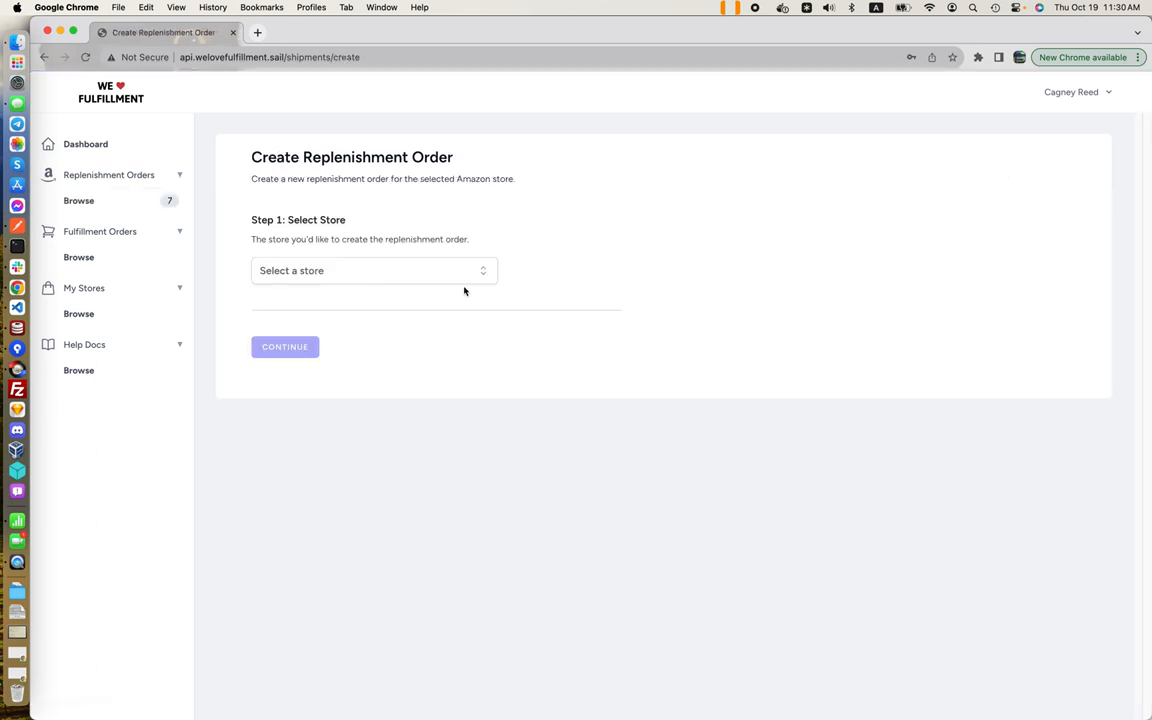
left_click(439, 276)
scroll(411, 360, "down", 2)
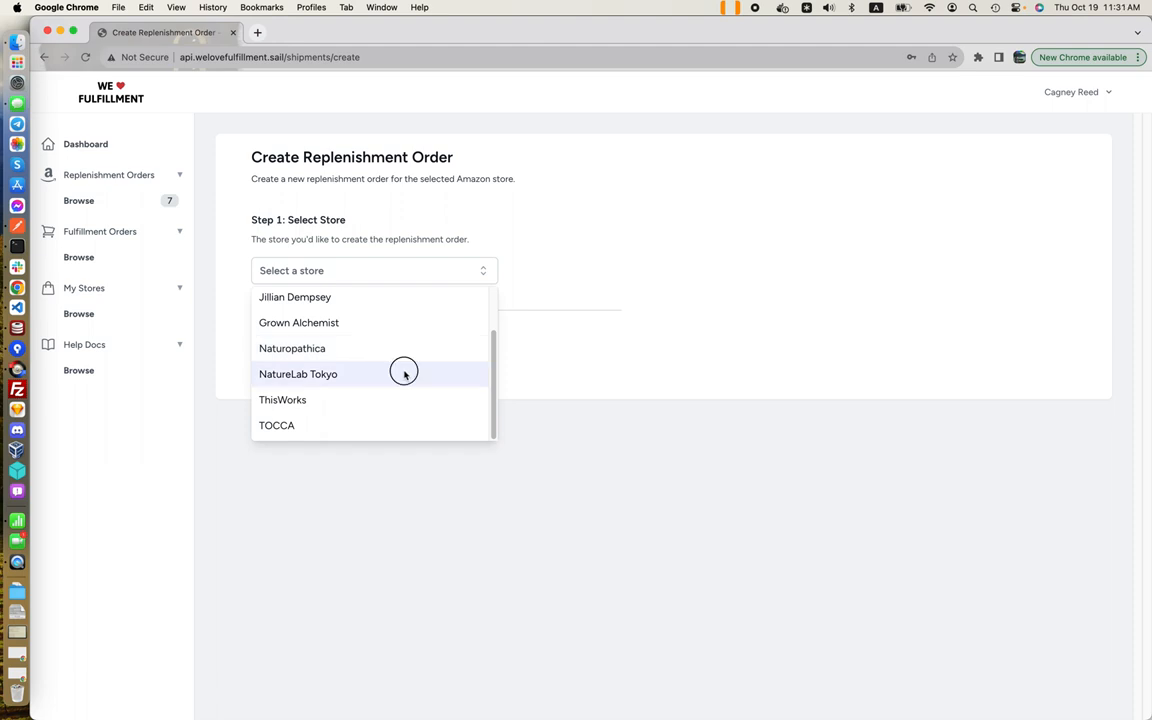
left_click(404, 374)
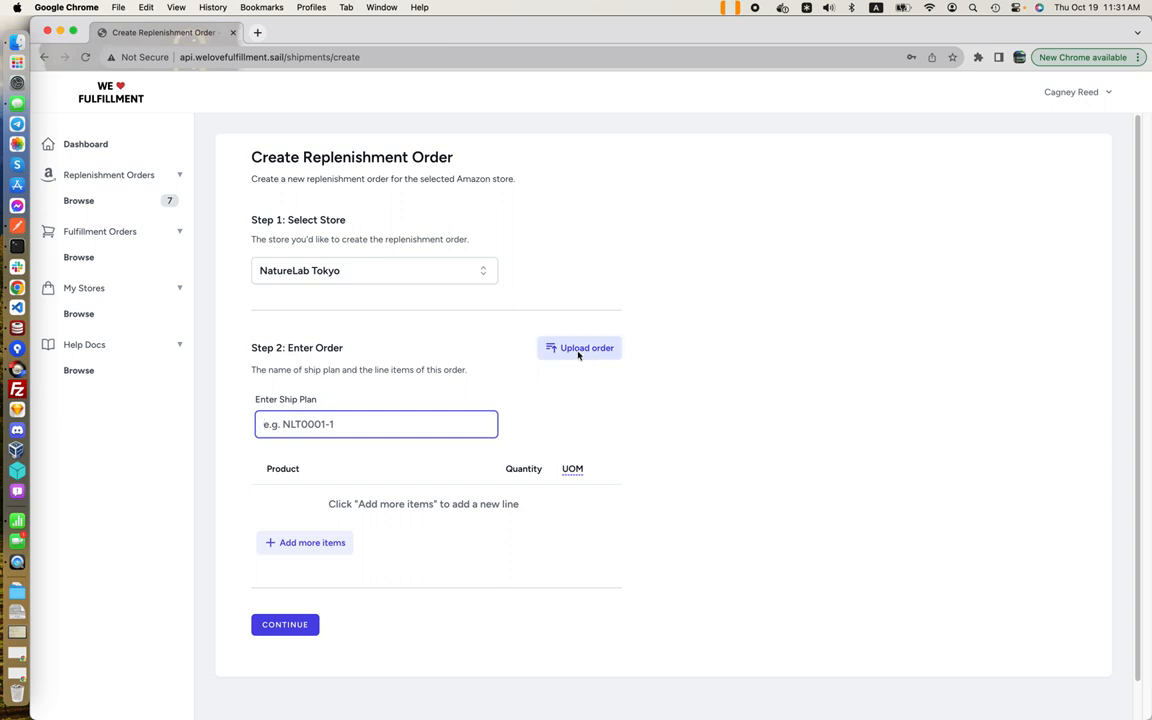
Read the How It Works explanation for uploading an order, highlight "Download order template" in it, and close it
left_click(625, 371)
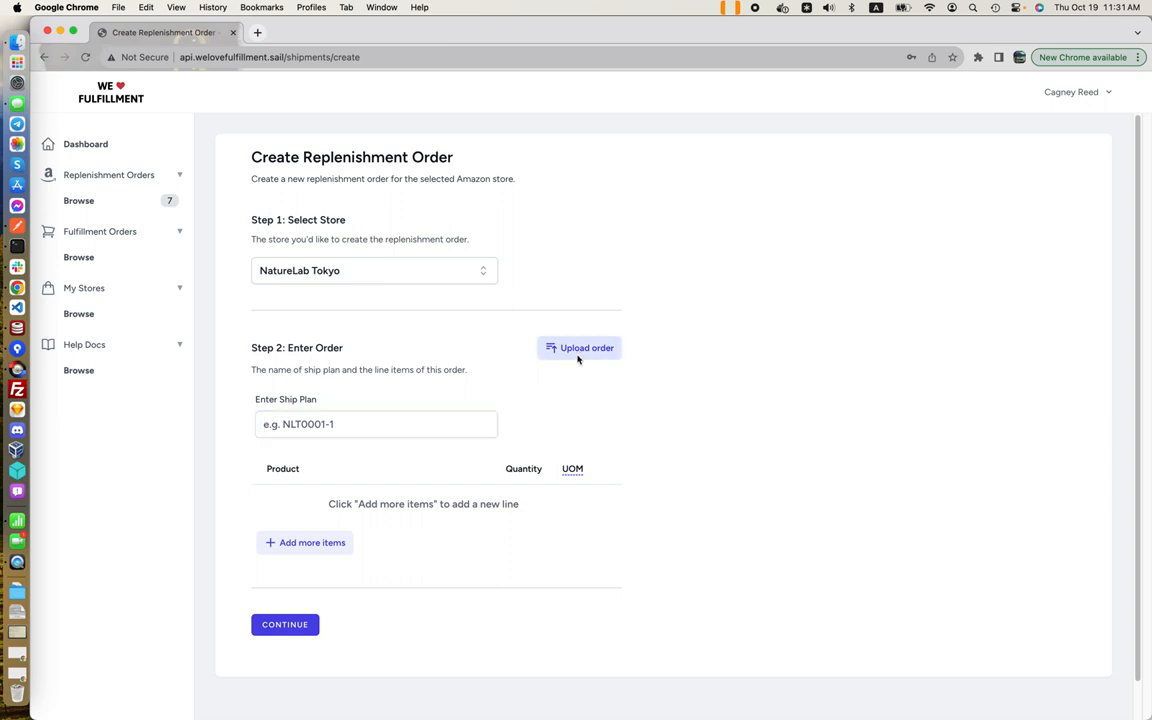
left_click(578, 355)
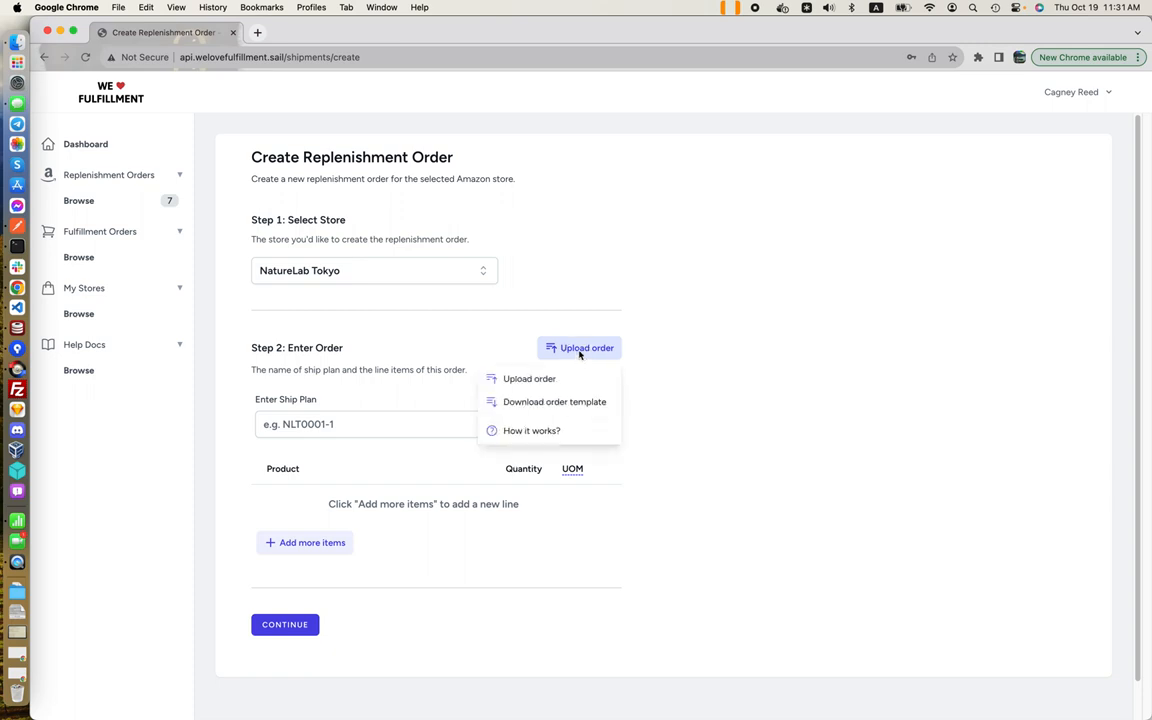
left_click(521, 436)
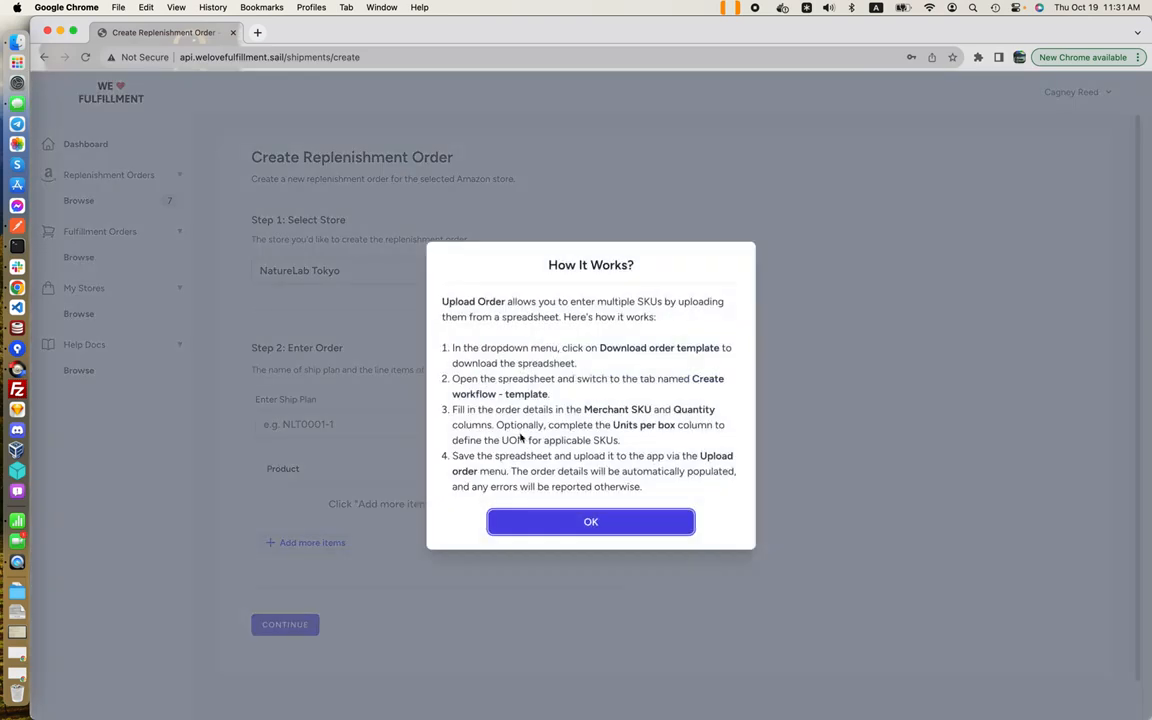
left_click_drag(600, 348, 720, 347)
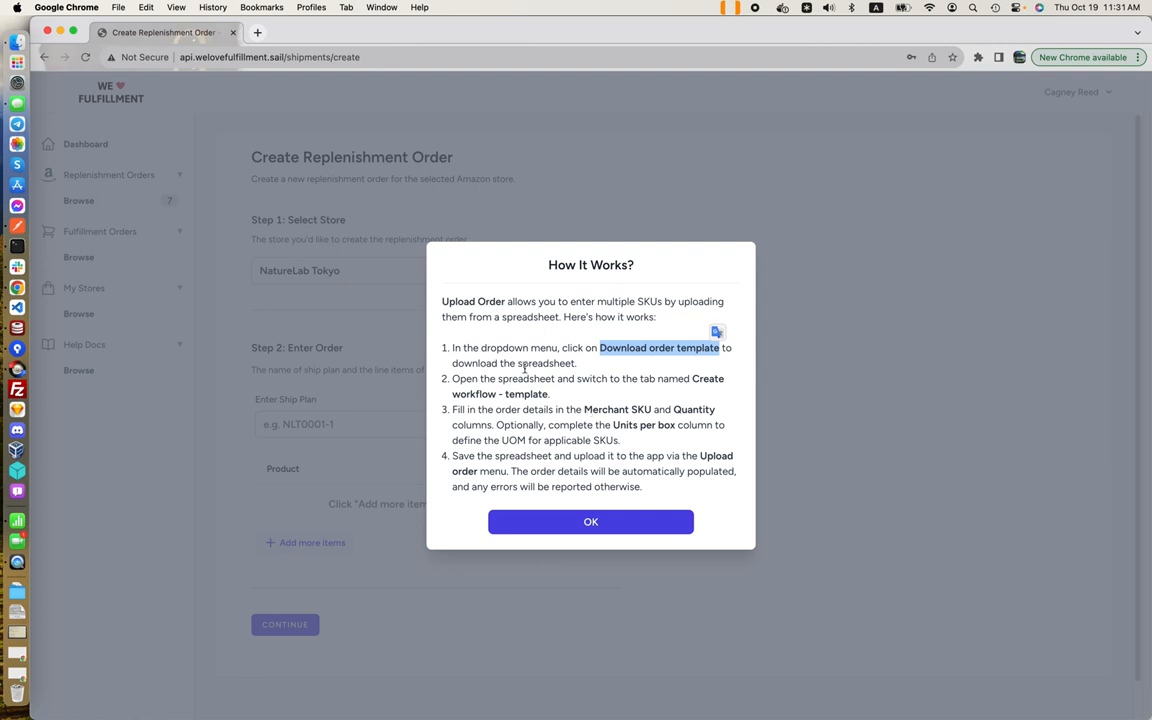
left_click(634, 529)
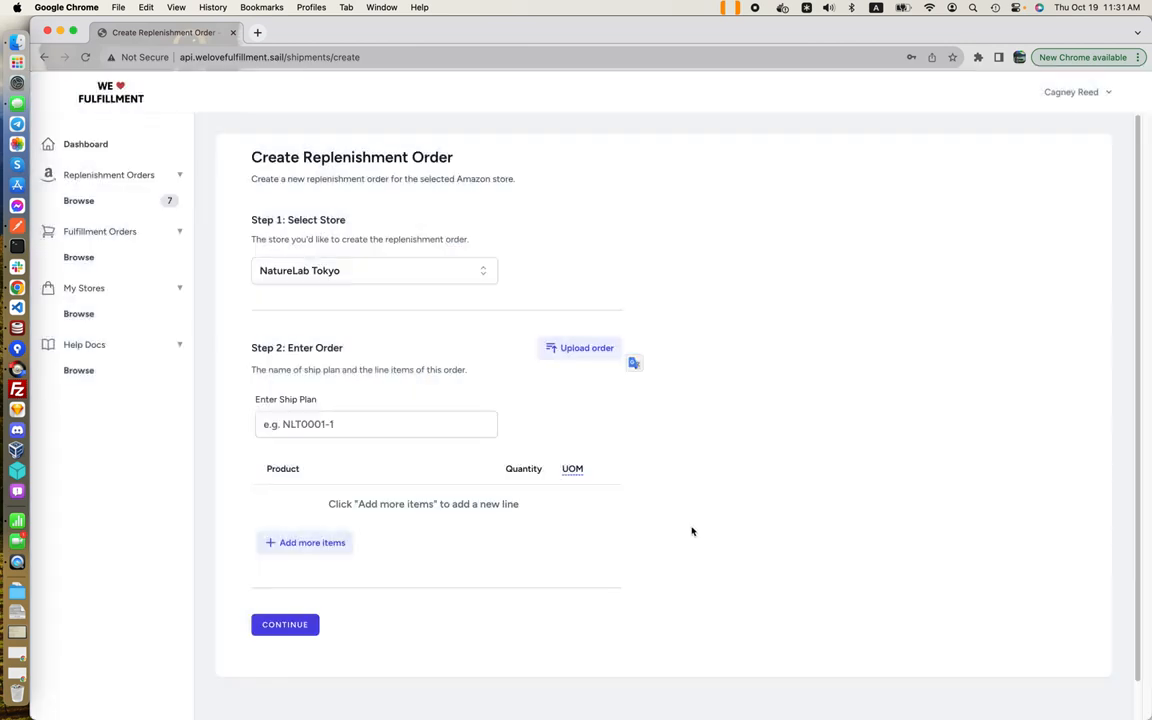
Switch to Numbers and show both Amazon bulk upload templates, with and without box details, arranged so both tables are in view
right_click(4, 520)
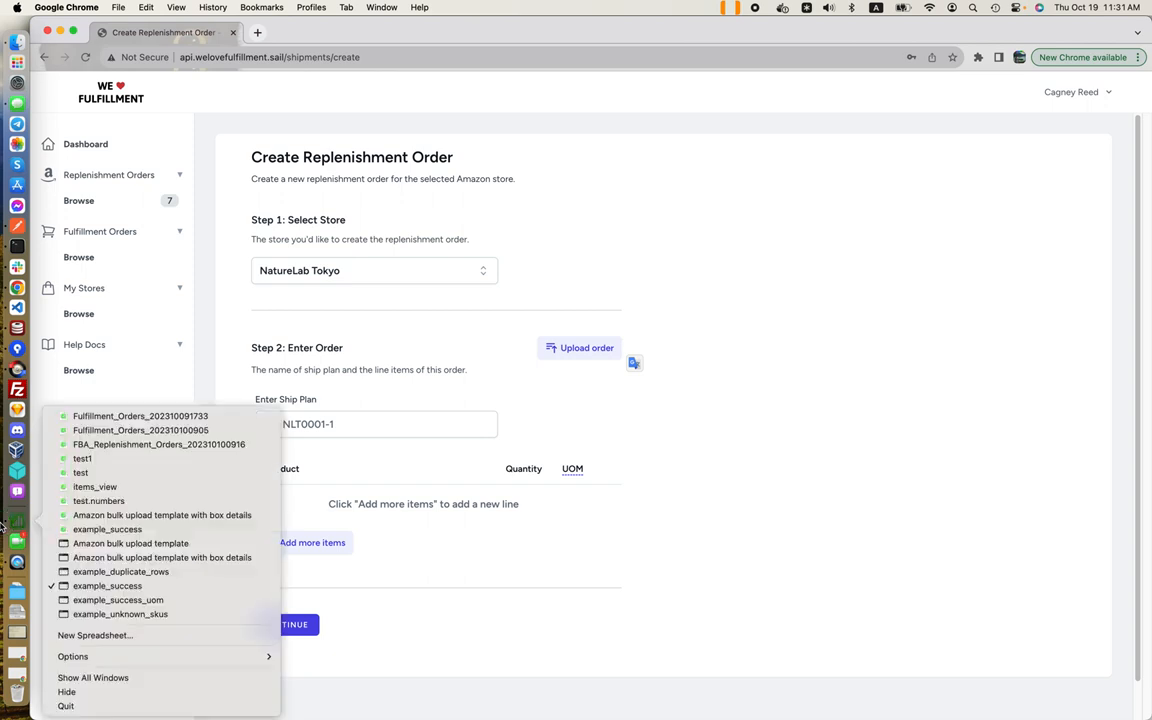
left_click(175, 543)
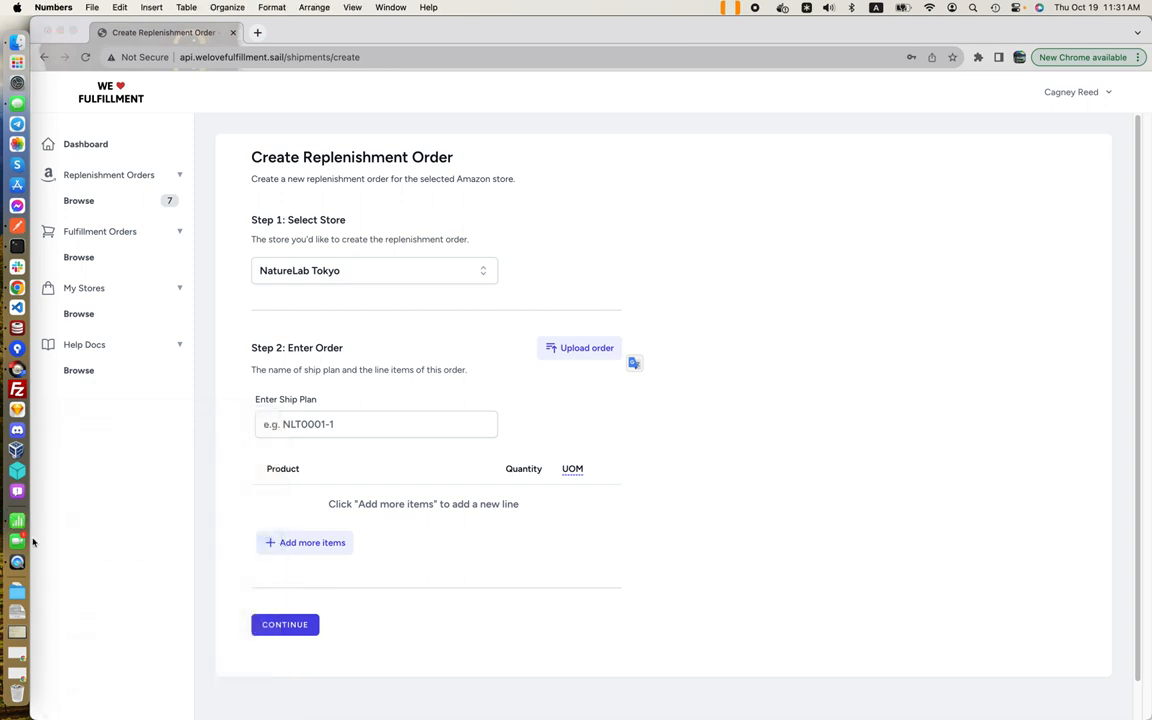
right_click(17, 520)
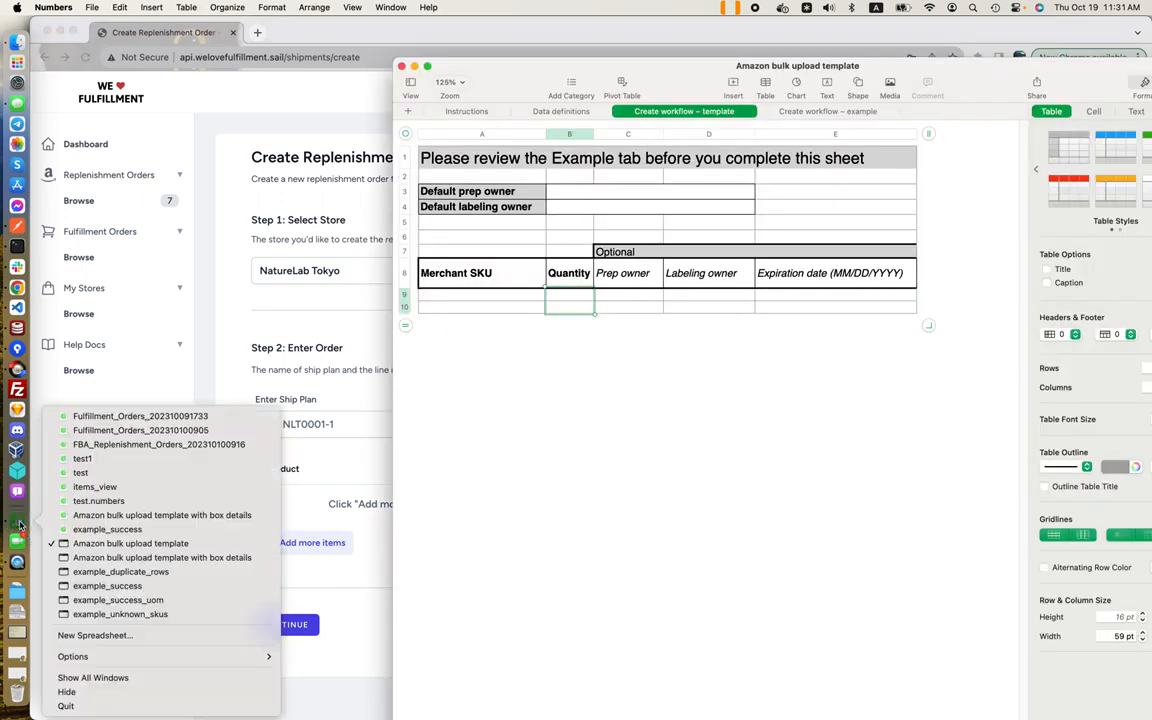
left_click(184, 558)
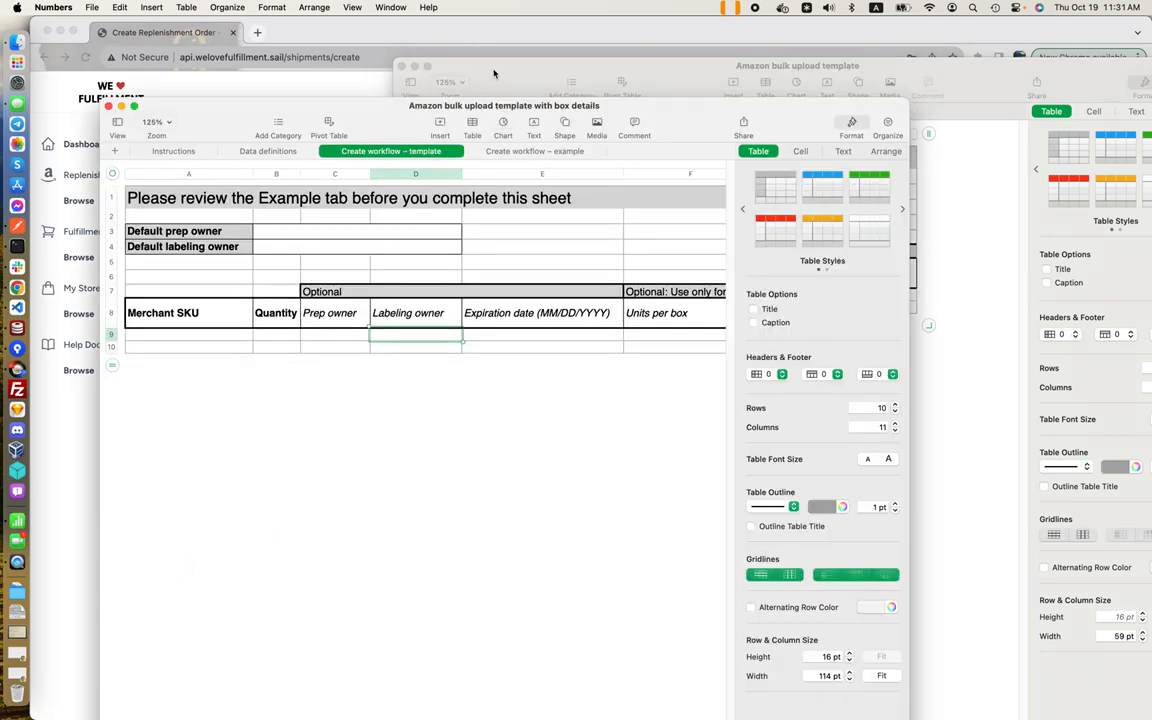
left_click_drag(488, 62, 458, 62)
left_click_drag(253, 108, 215, 288)
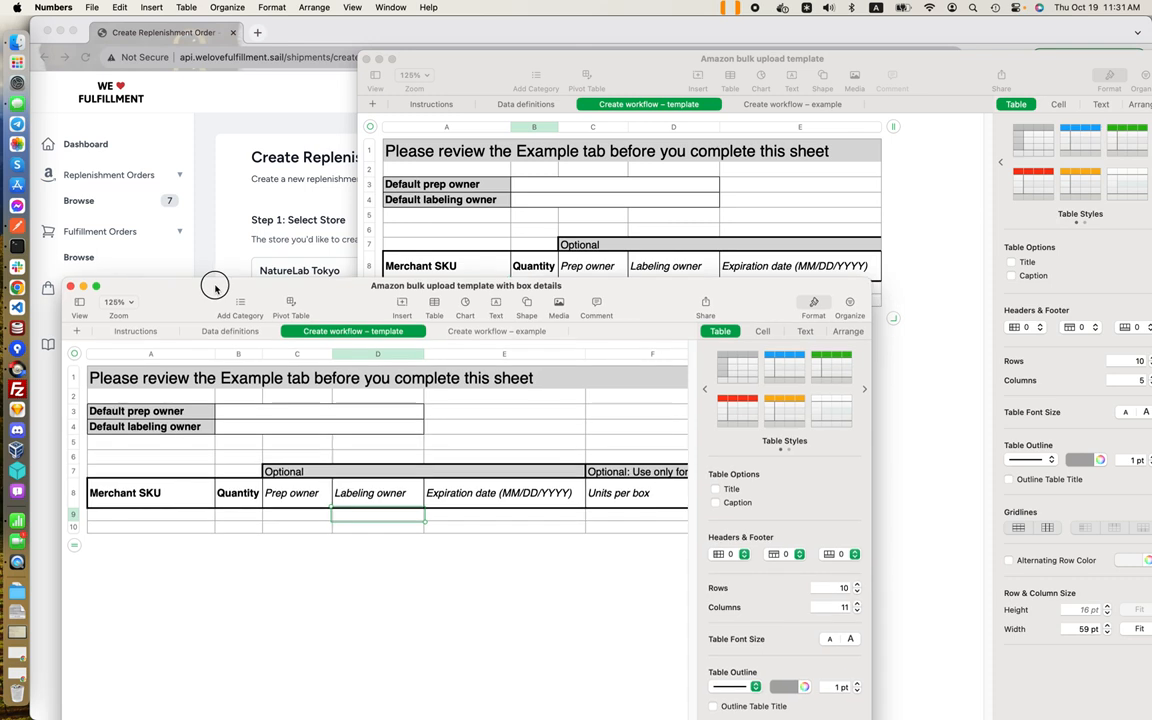
Compare the columns of the two bulk upload templates, ending with the box details version in front
left_click(481, 66)
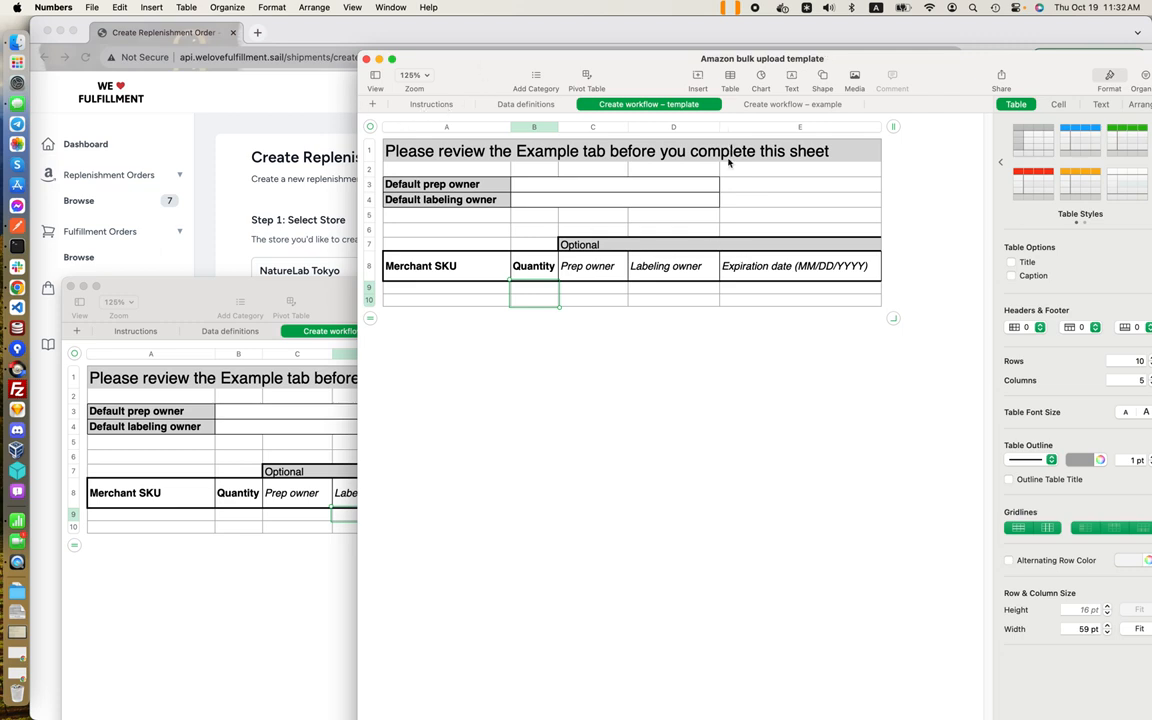
left_click(204, 284)
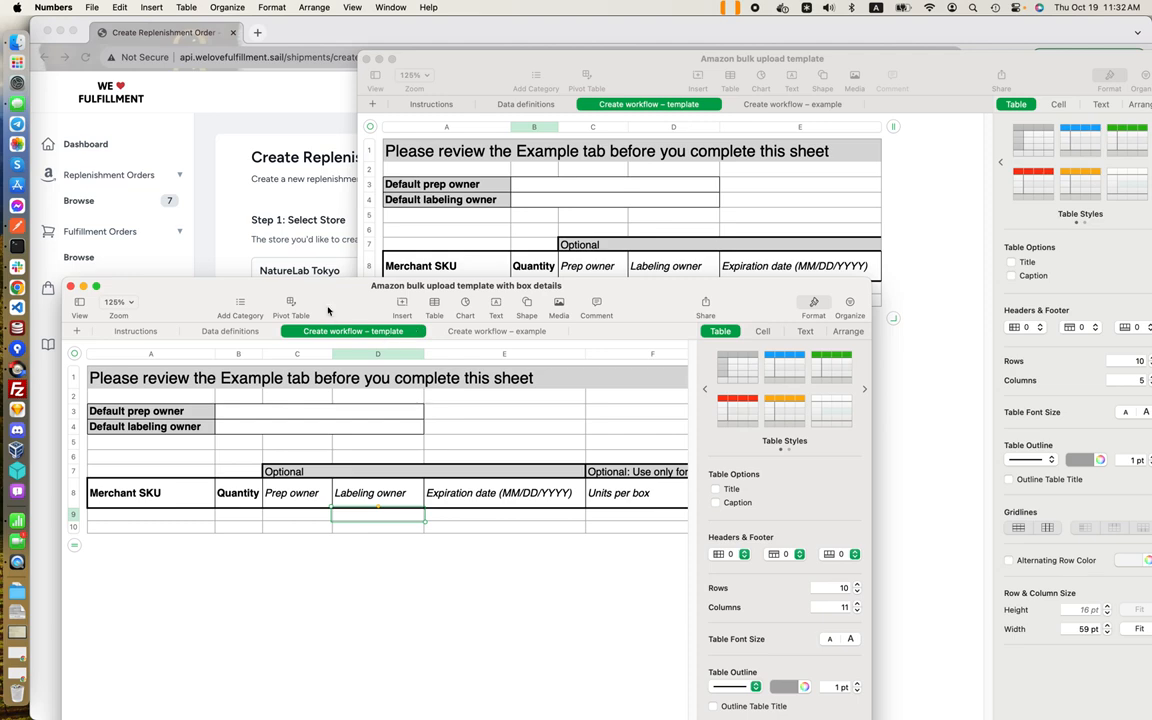
left_click_drag(321, 285, 331, 148)
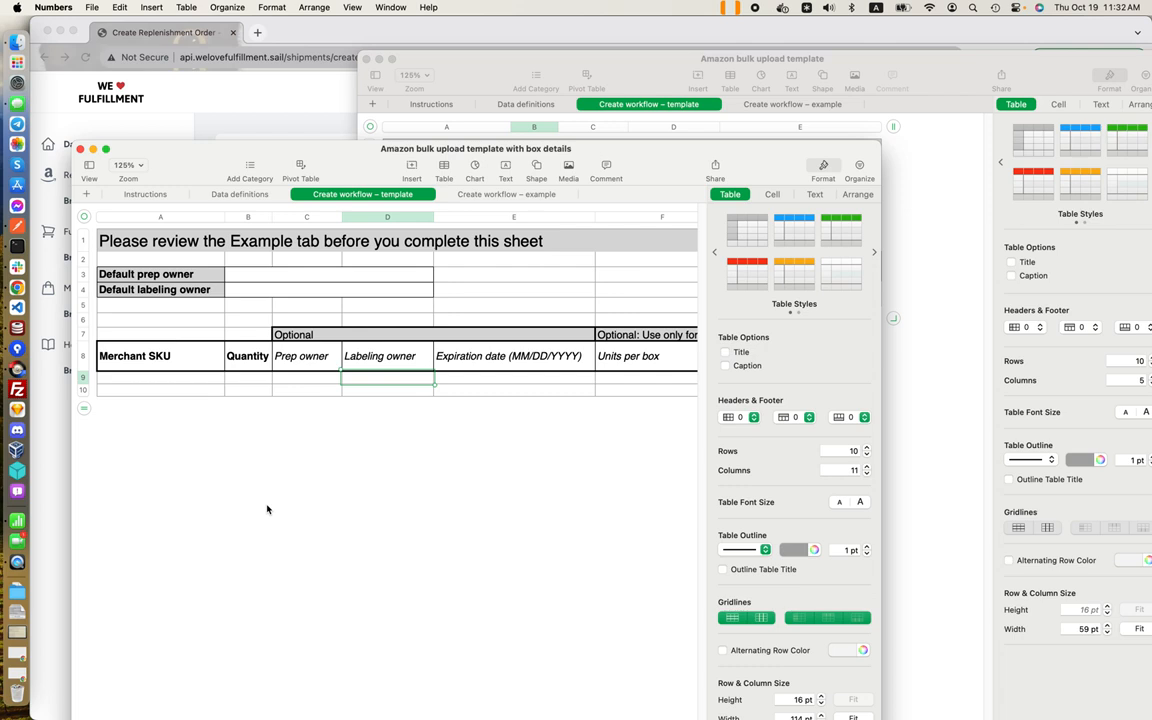
Extend the table in the box details template by two empty rows, to 12 rows
left_click(190, 420)
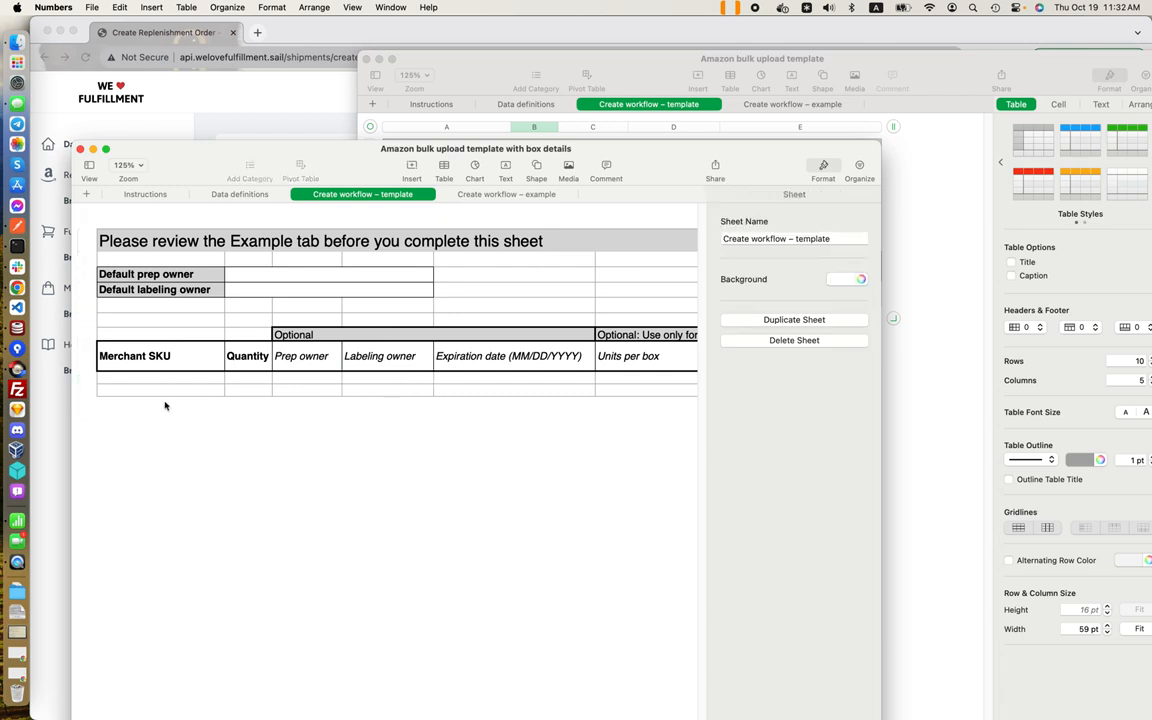
left_click(141, 363)
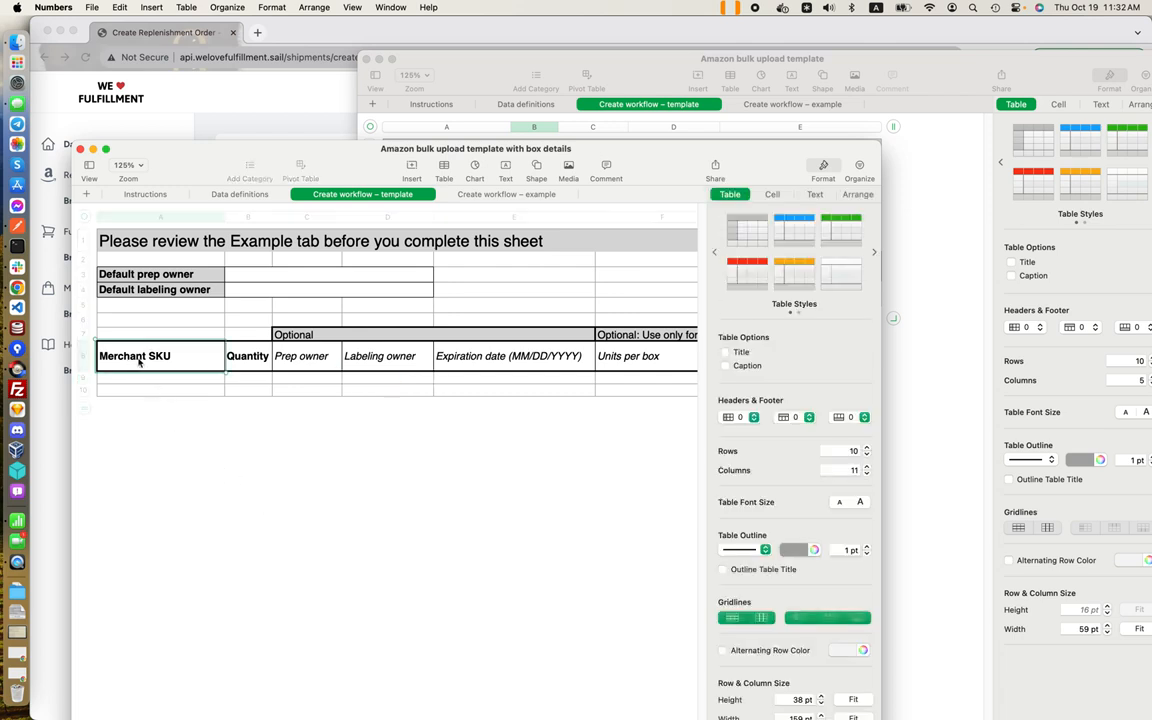
left_click(157, 381)
left_click(158, 391)
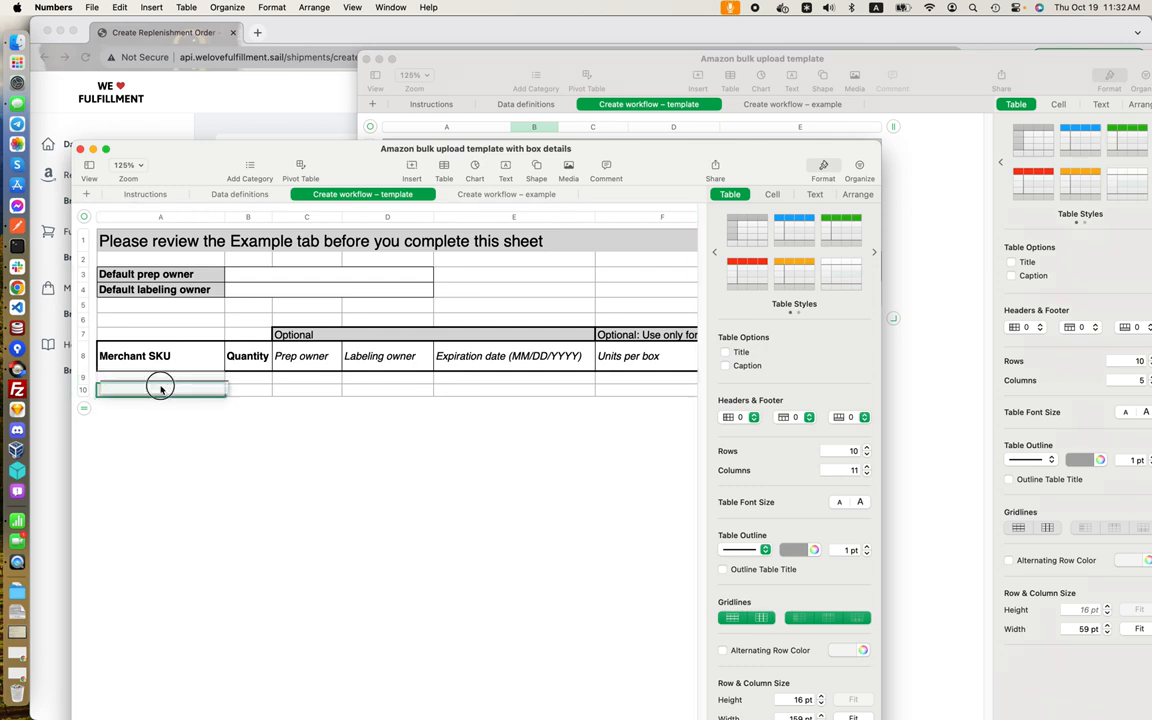
left_click(157, 380)
left_click(158, 393)
left_click_drag(84, 408, 89, 434)
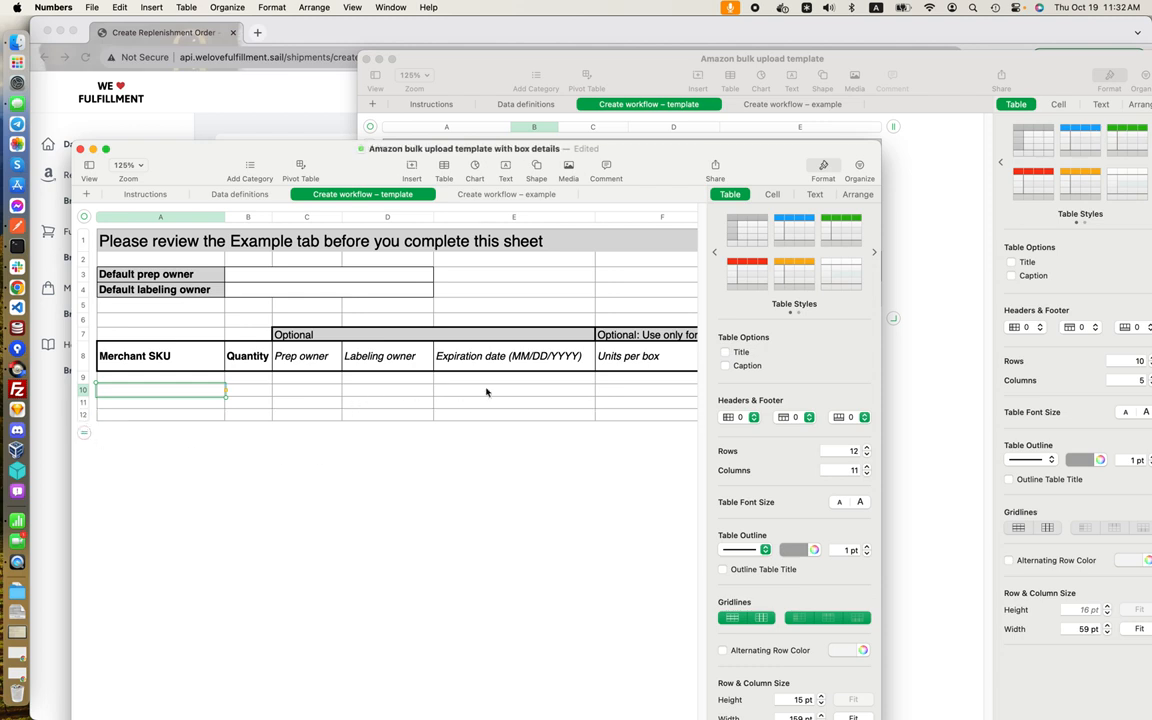
Highlight the empty Merchant SKU and Quantity cells in rows 9 to 12 to show the required order details
left_click(241, 380)
left_click_drag(241, 380, 241, 414)
left_click_drag(183, 381, 186, 415)
left_click_drag(257, 379, 257, 418)
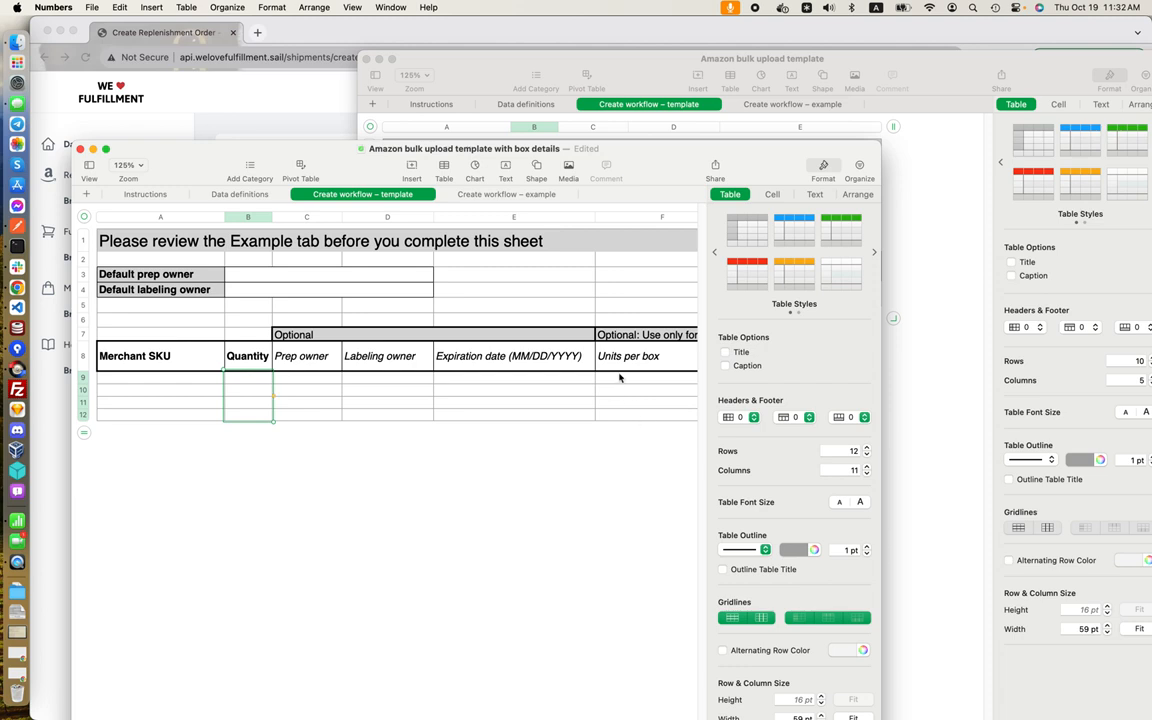
Switch to Chrome, add an empty item line to the order to examine its UOM field, and remove the line
left_click(146, 37)
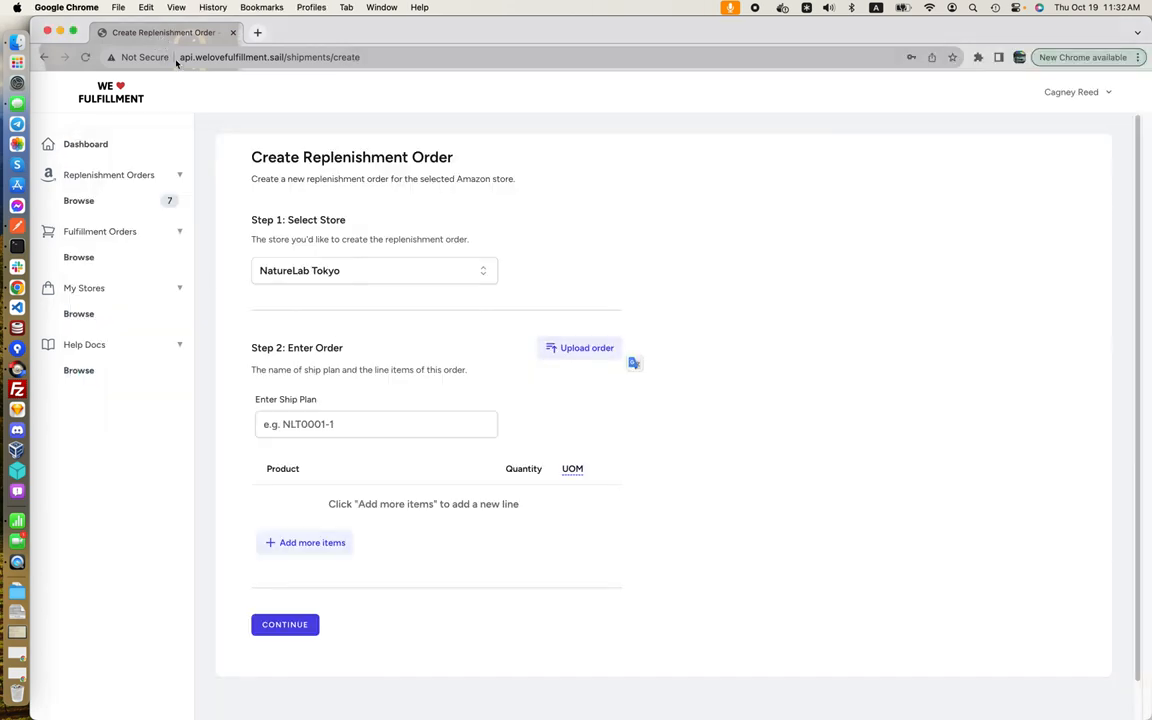
left_click(314, 542)
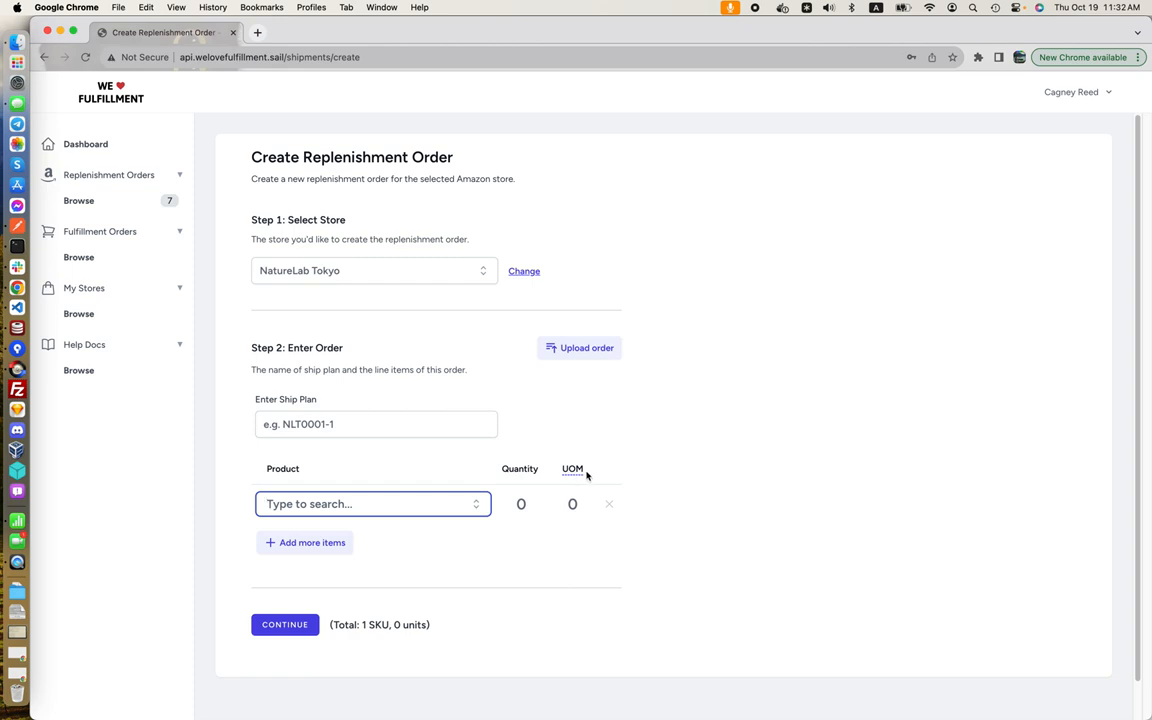
left_click(609, 504)
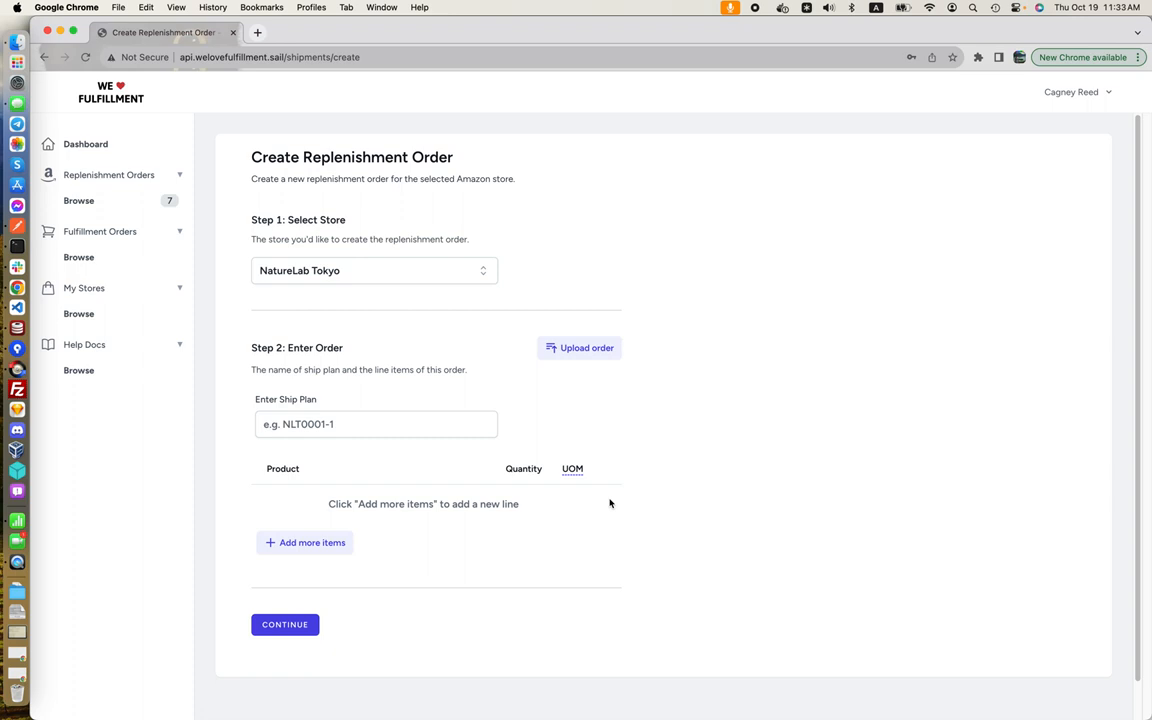
Switch back to the box details template in Numbers and highlight the Units per box cells in rows 9 to 12
right_click(7, 520)
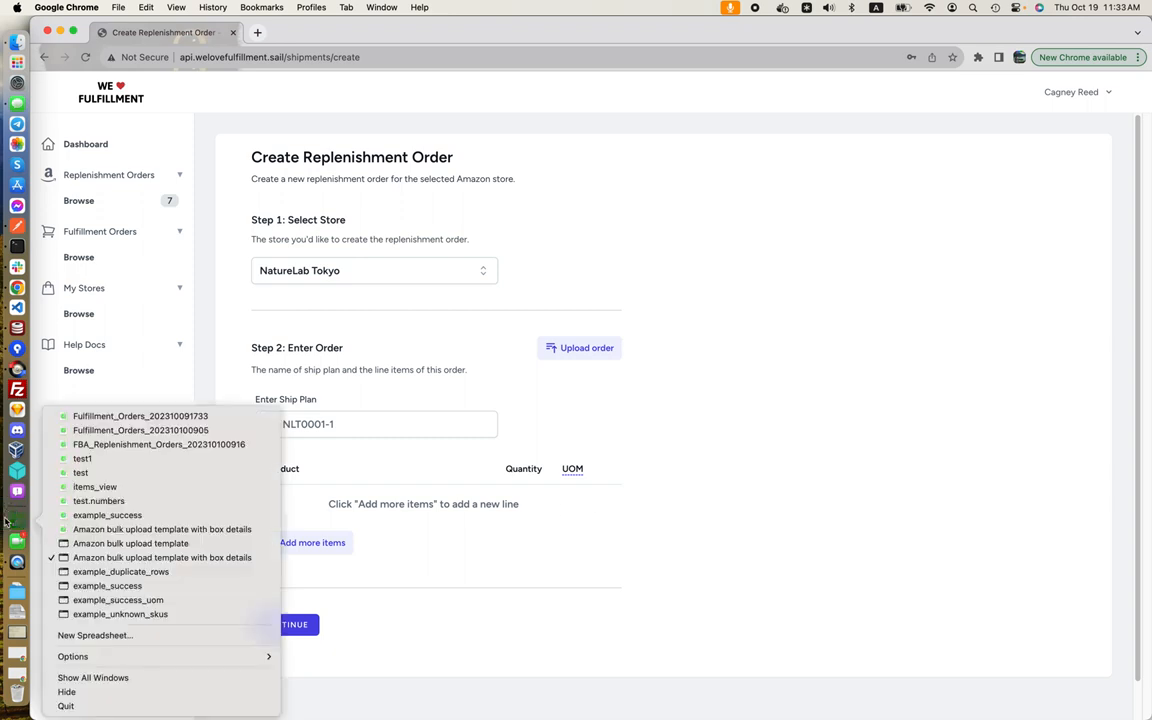
left_click(148, 557)
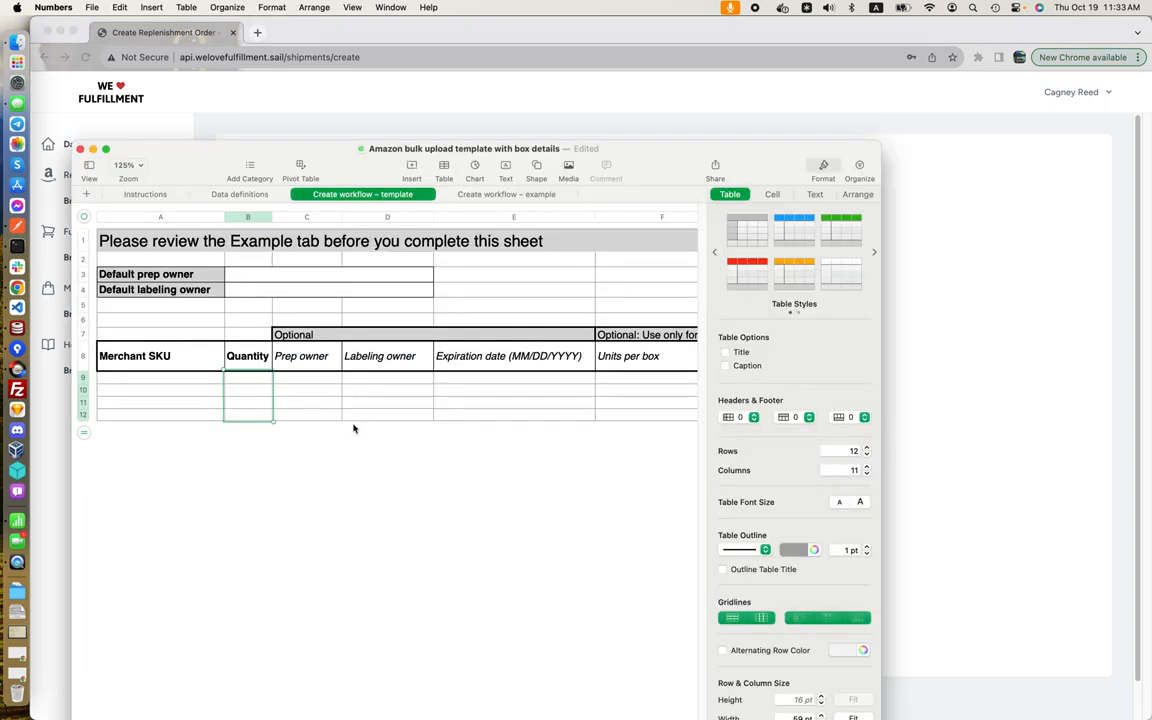
left_click(625, 378)
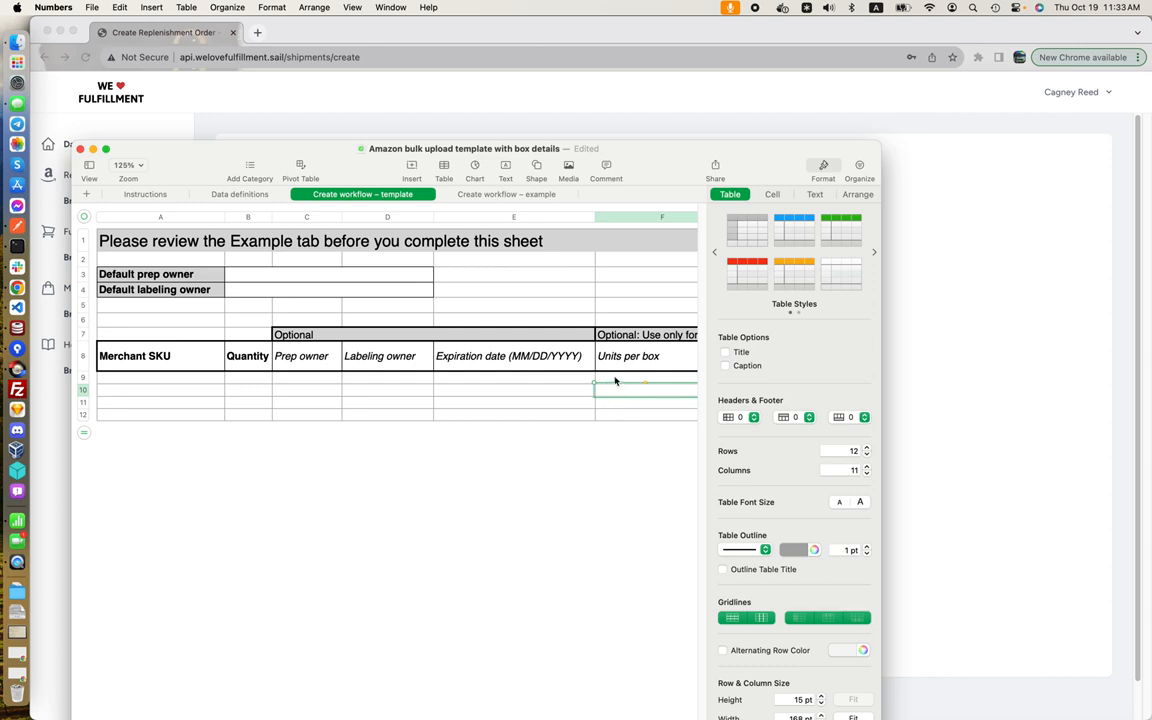
left_click_drag(612, 384, 614, 419)
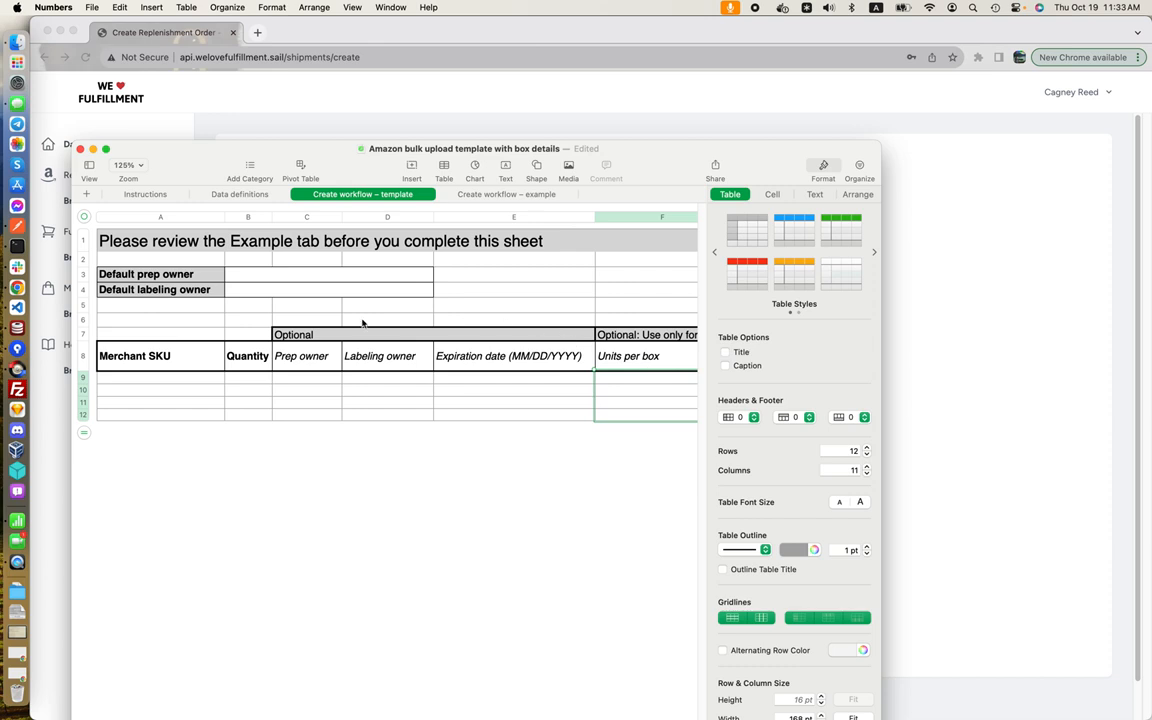
Highlight the optional prep owner, labeling owner and expiration date columns, plus the default prep and labeling owner cells
left_click(325, 383)
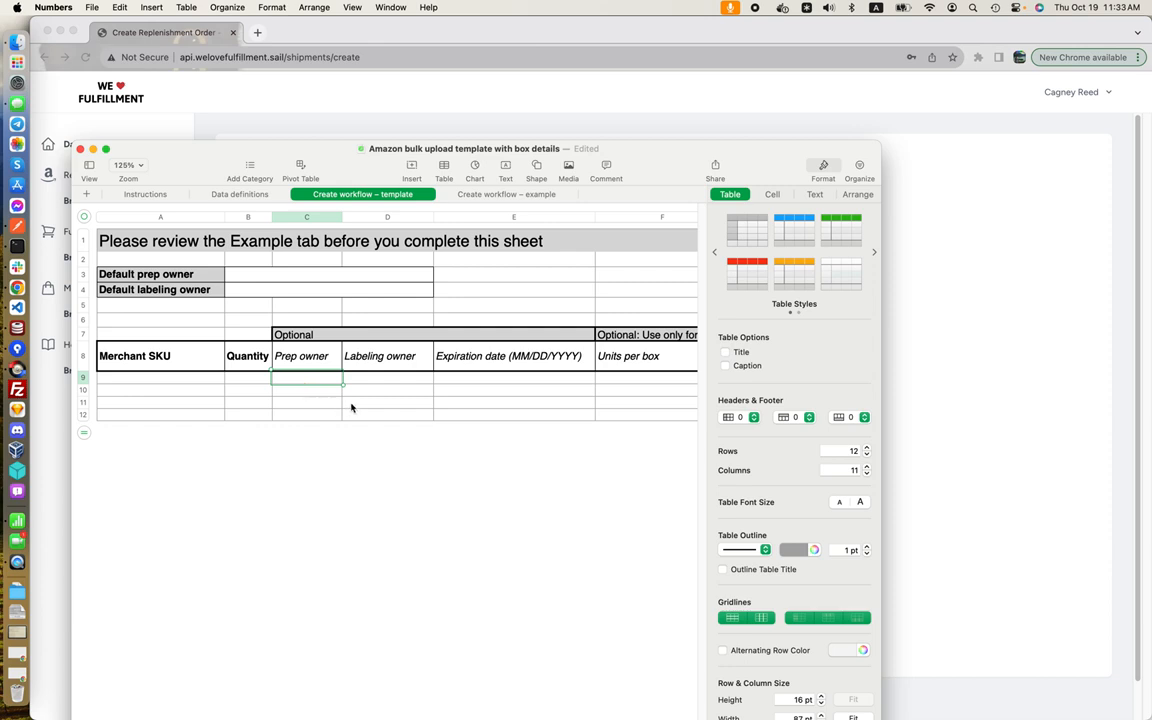
left_click(360, 390)
left_click_drag(322, 378, 519, 418)
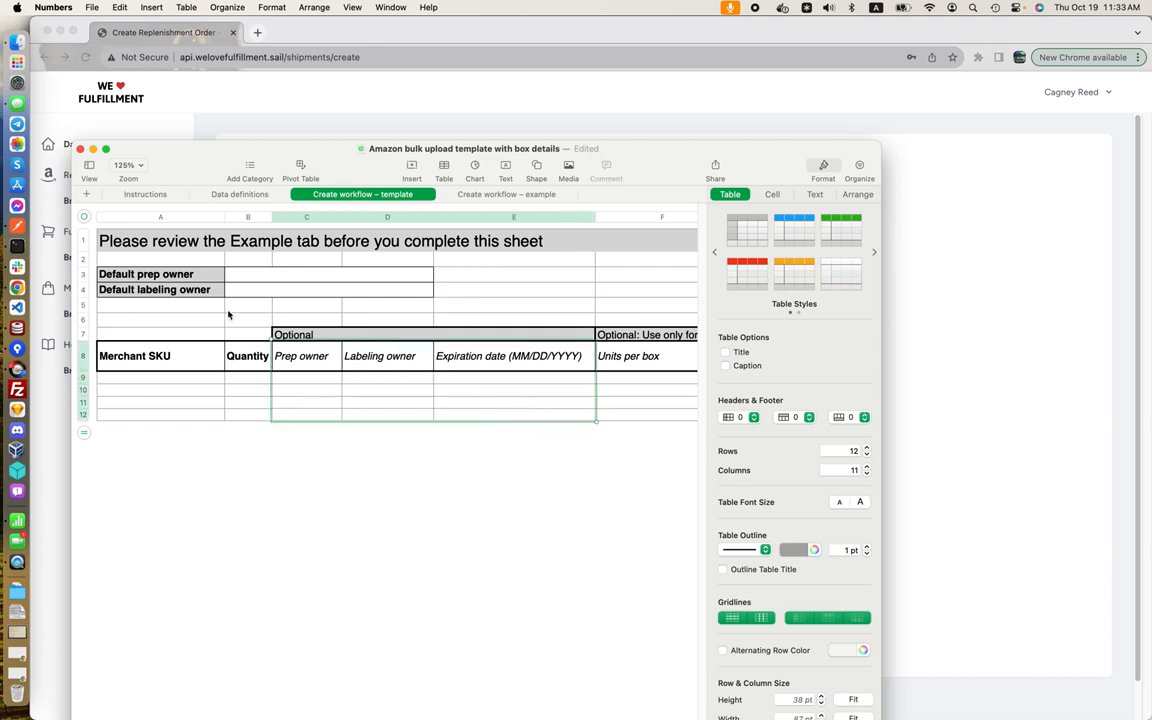
left_click_drag(231, 271, 345, 296)
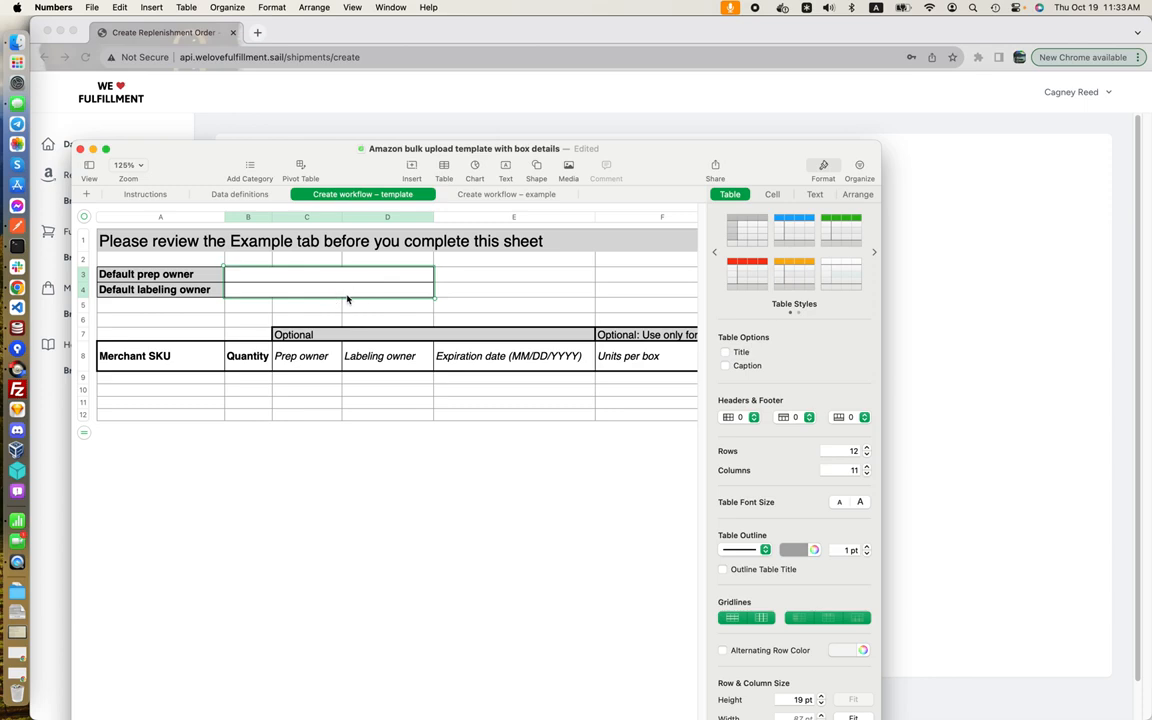
View the template's Instructions sheet and its Create workflow – example sheet
left_click(145, 194)
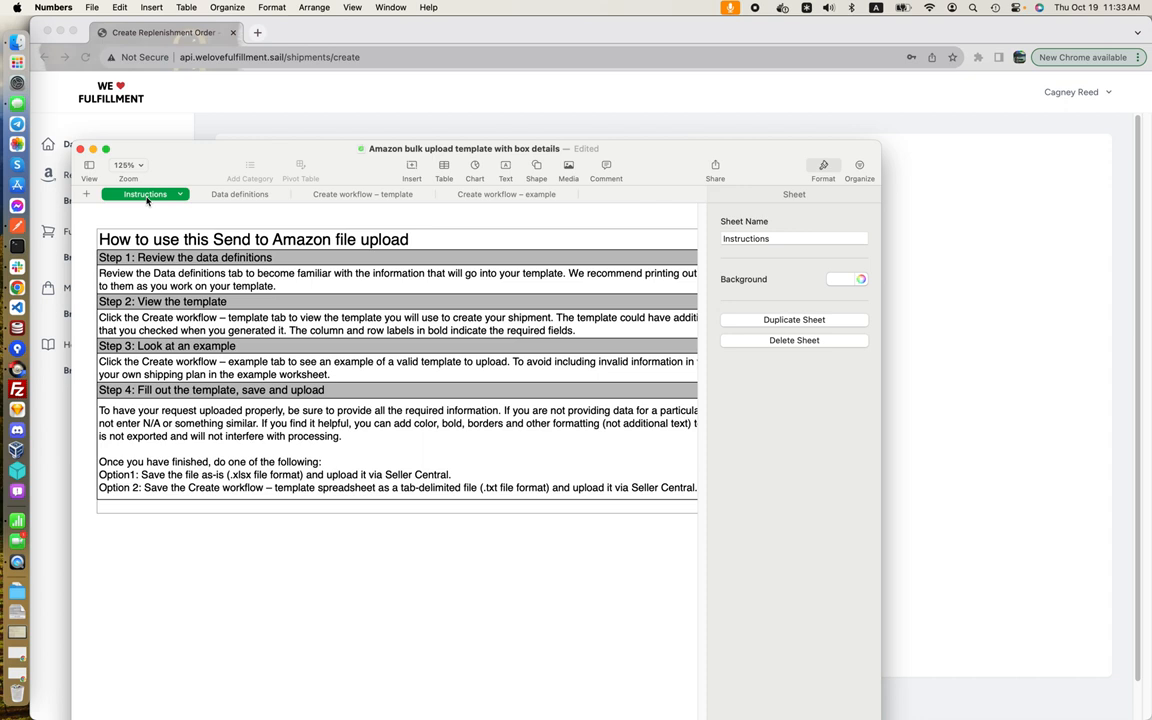
left_click(470, 197)
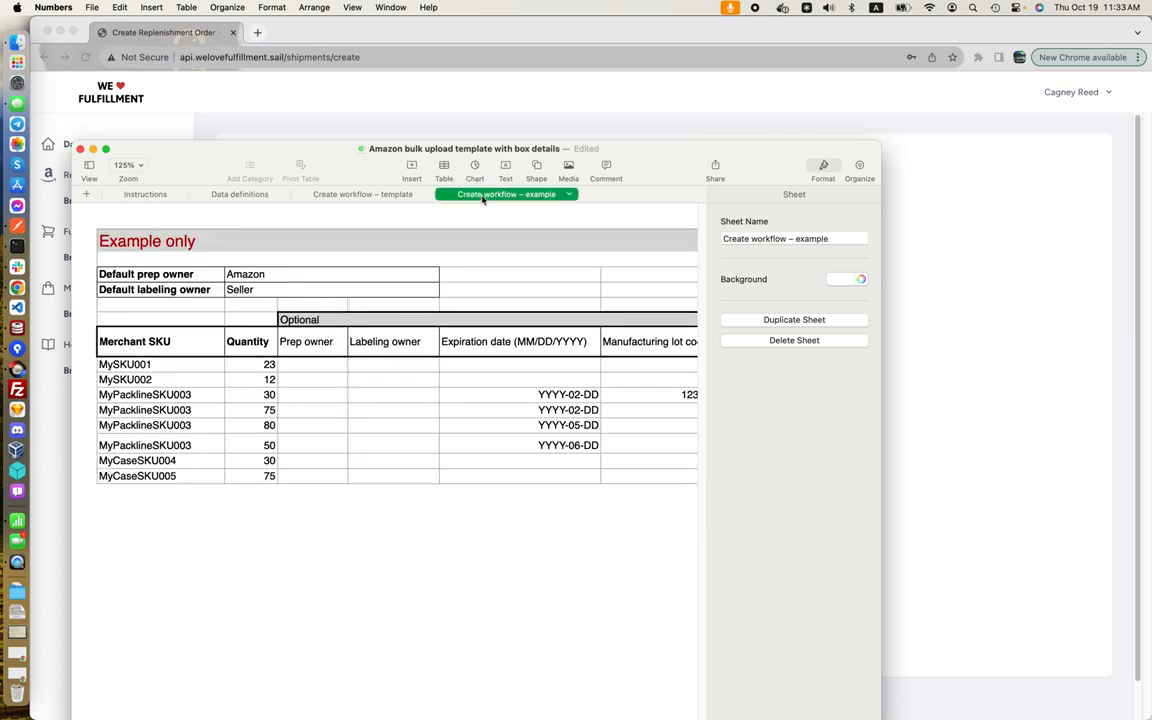
Highlight the default prep and labeling owner values and the sample expiration dates in rows 10 to 13 of the example sheet
left_click(246, 274)
left_click_drag(246, 274, 240, 289)
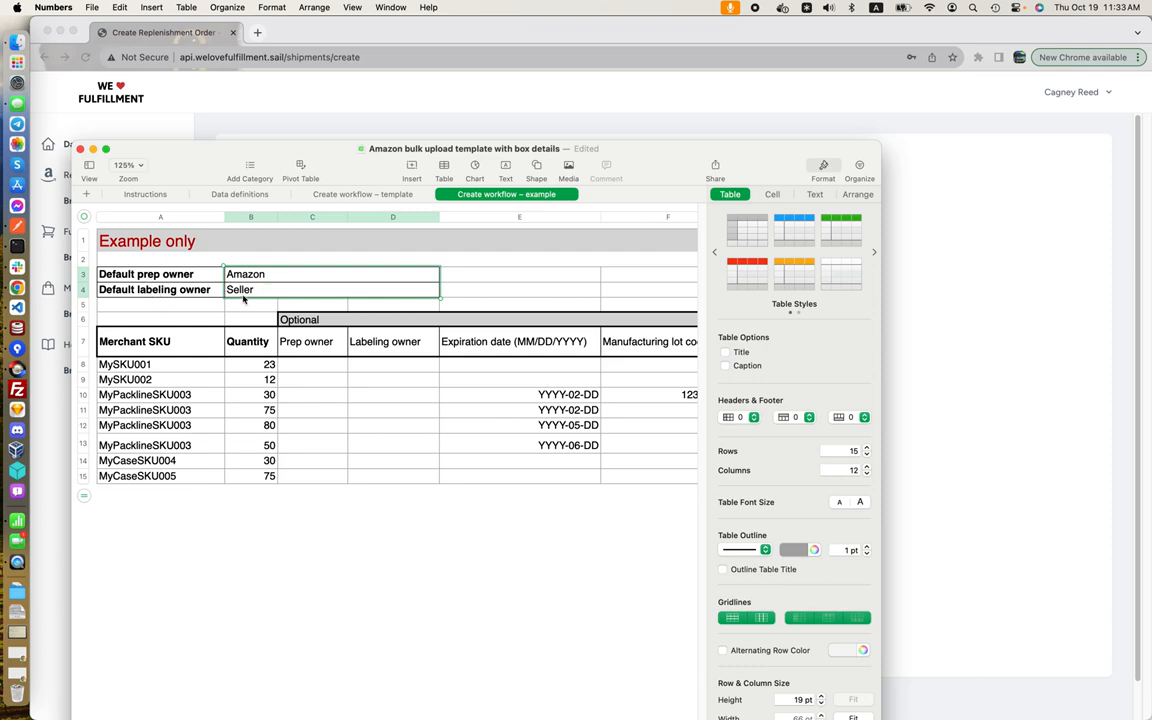
left_click_drag(553, 401, 545, 444)
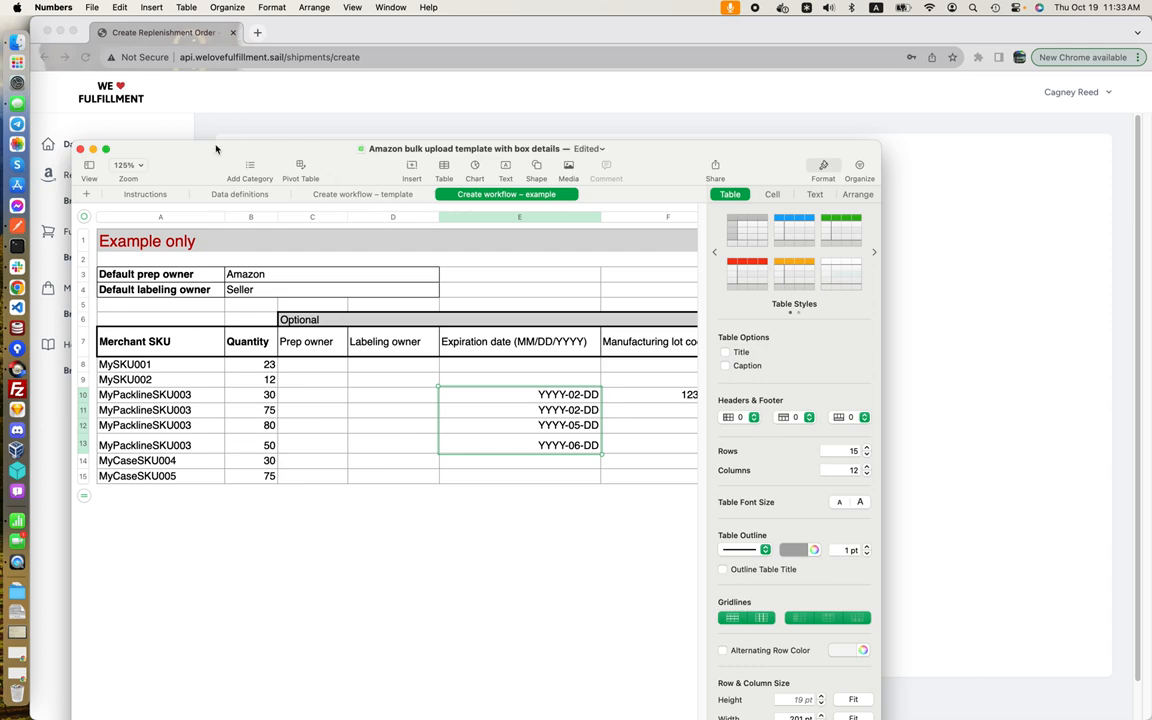
Return to the Create workflow – template sheet and highlight the Merchant SKU, Quantity and Units per box columns from the header to row 12
left_click(318, 192)
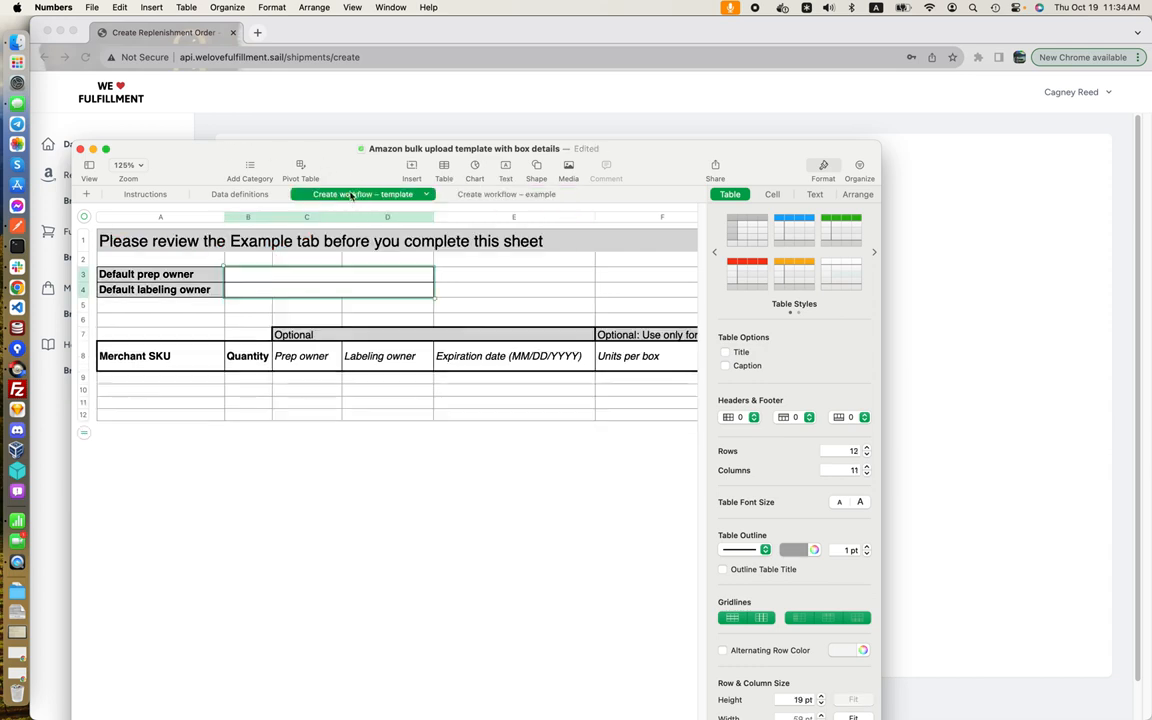
left_click(187, 393)
left_click_drag(164, 352, 165, 413)
left_click_drag(247, 352, 249, 413)
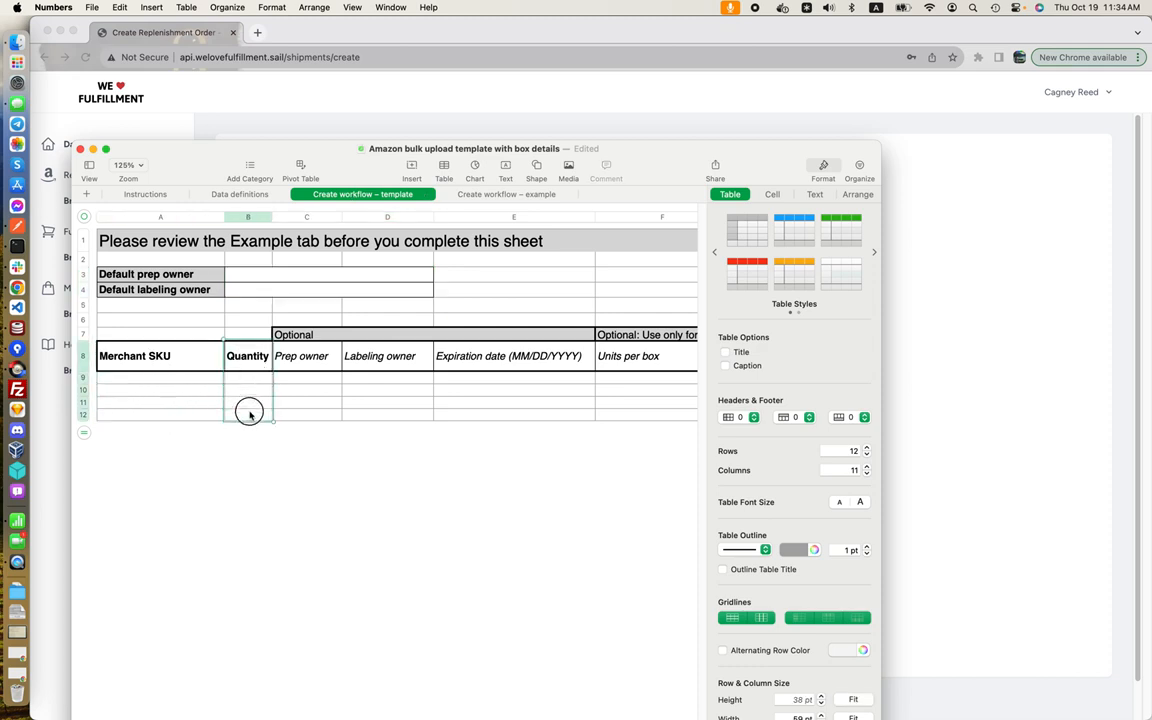
left_click(630, 404)
left_click_drag(625, 357, 626, 421)
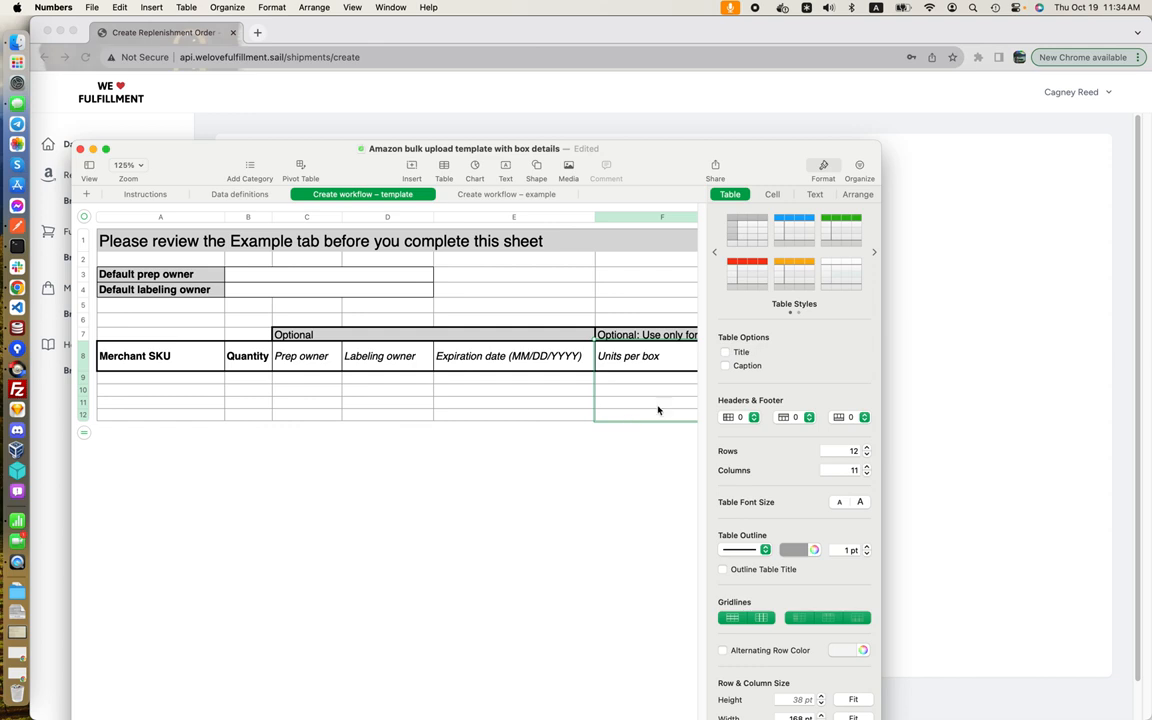
Switch to Chrome and upload the example_success spreadsheet from Downloads as the replenishment order
left_click(962, 340)
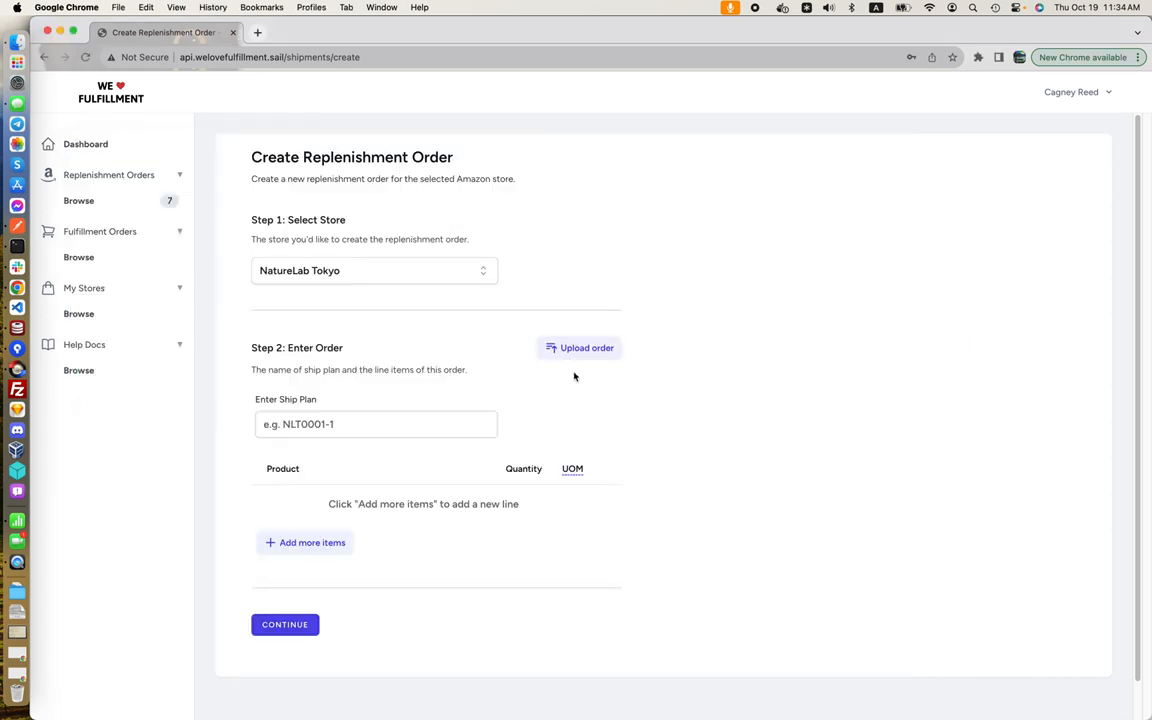
left_click(579, 348)
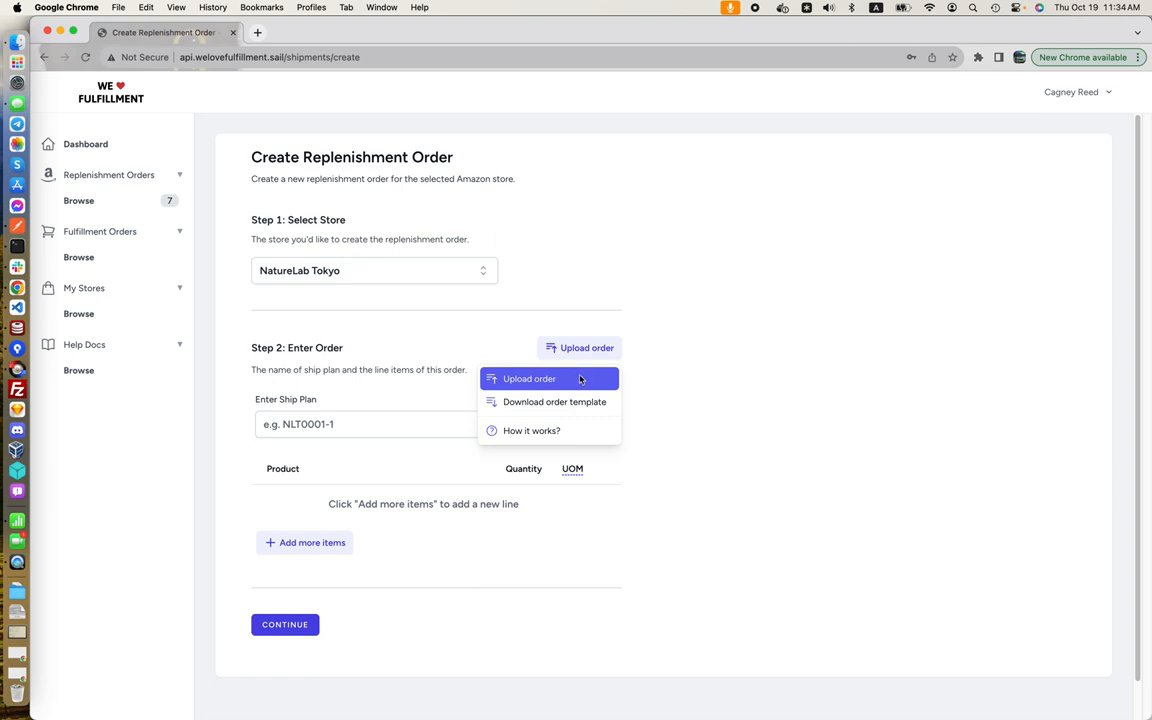
left_click(579, 378)
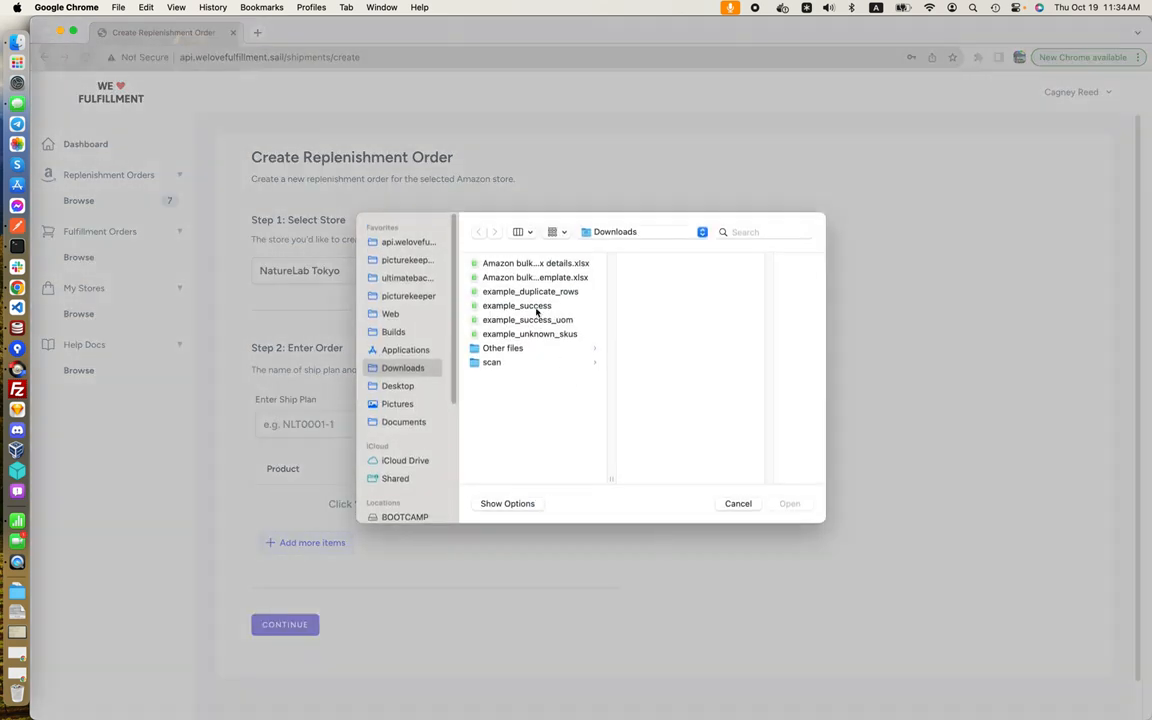
left_click(533, 309)
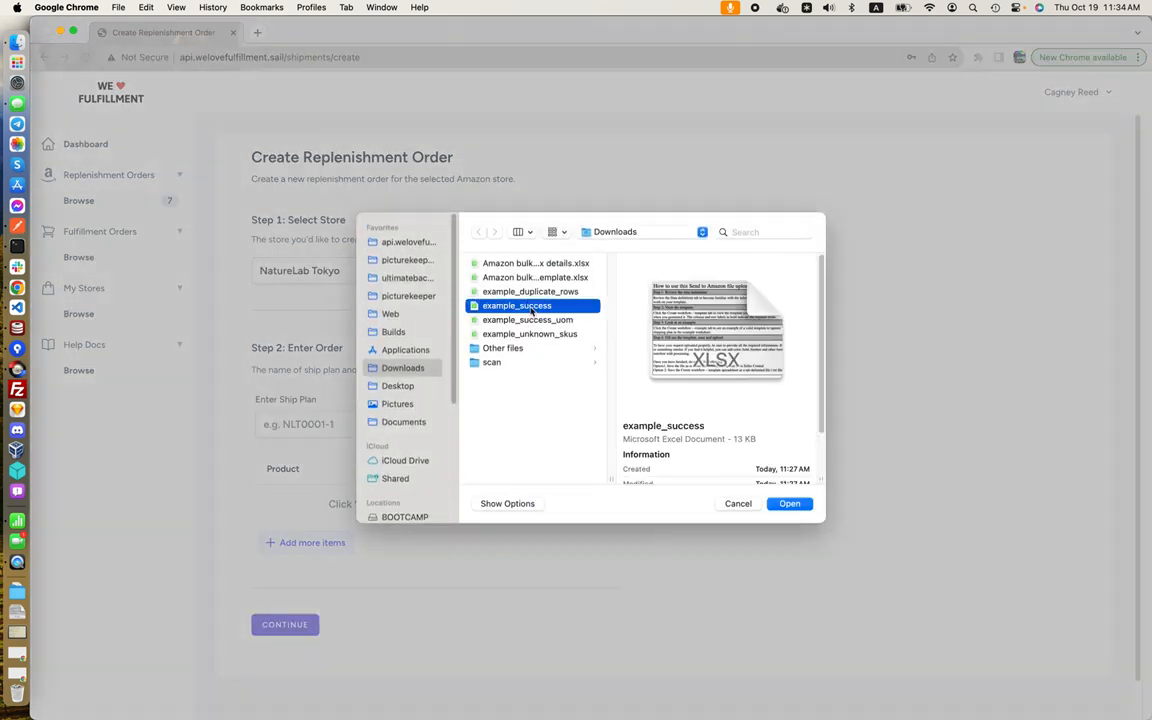
double_click(531, 309)
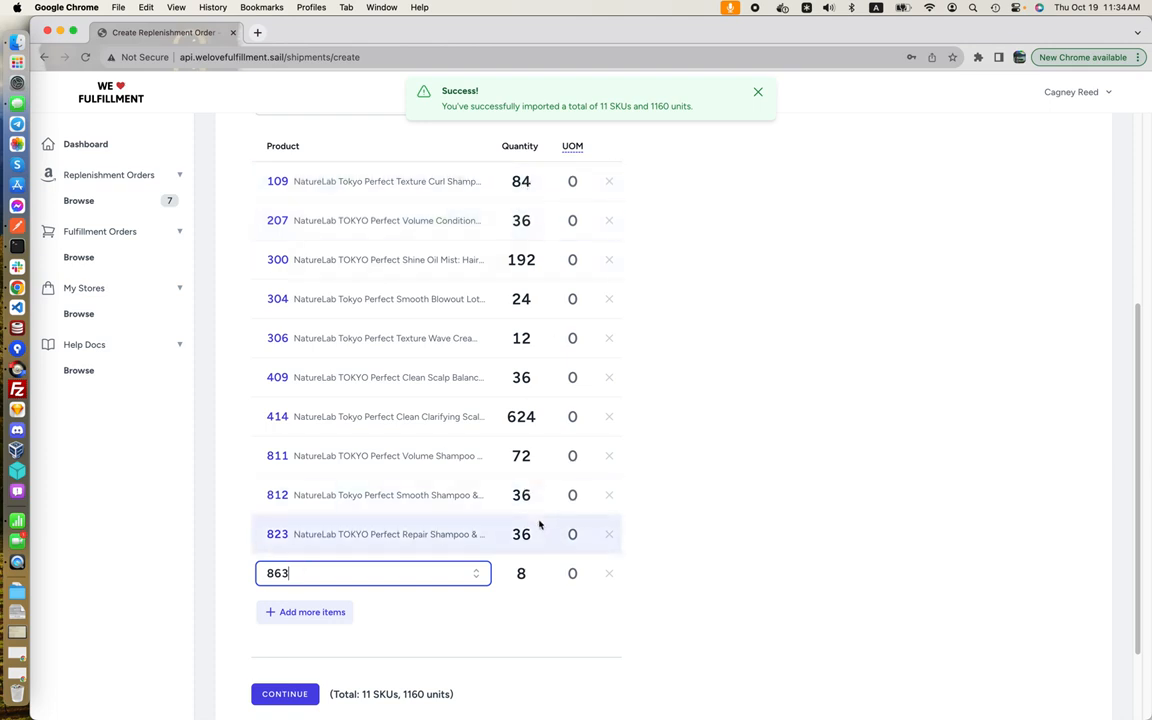
Examine the total of SKUs and units shown beneath the imported order lines
scroll(520, 540, "down", 2)
left_click_drag(460, 627, 331, 628)
left_click(532, 634)
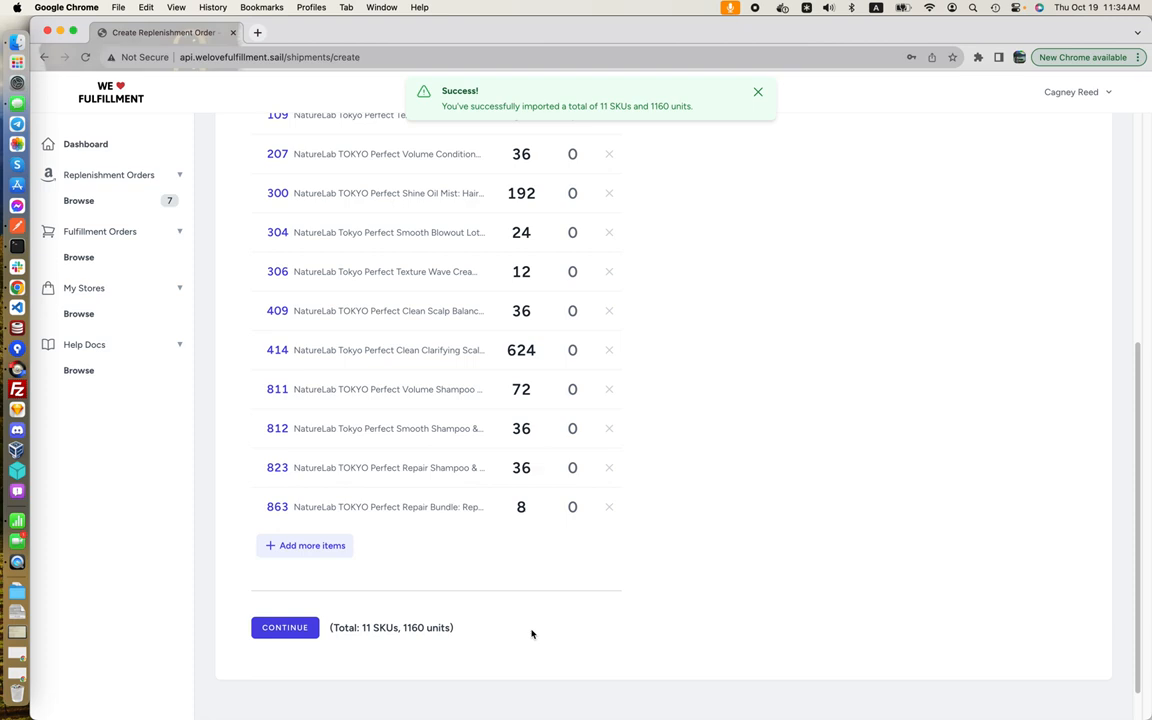
left_click_drag(403, 628, 510, 635)
left_click(514, 633)
left_click_drag(460, 630, 376, 630)
triple_click(428, 630)
left_click(530, 628)
scroll(530, 628, "up", 2)
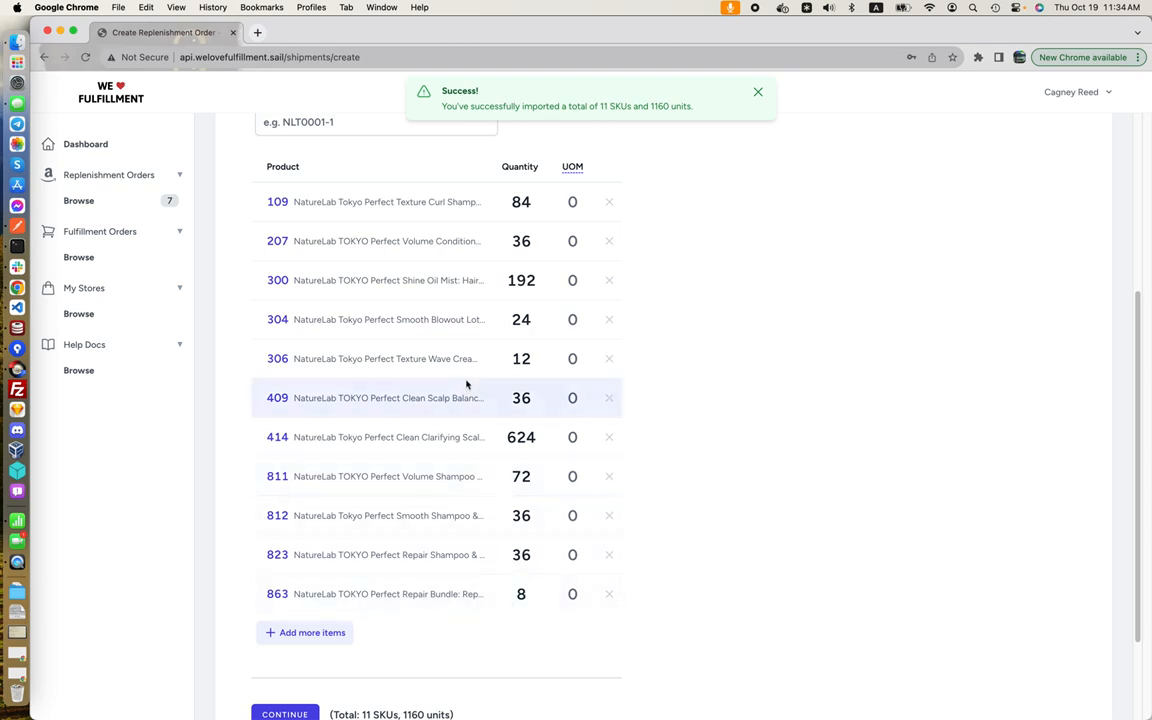
Start another order upload and select the example_success_uom file in Downloads
scroll(466, 384, "up", 5)
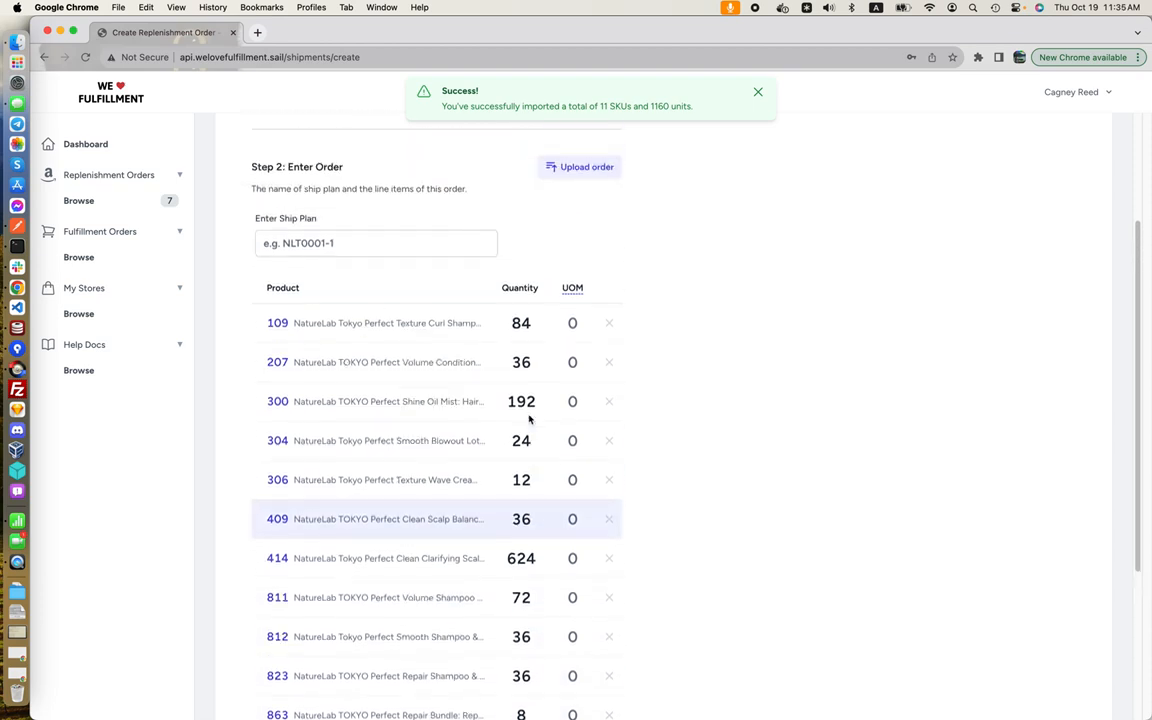
left_click(589, 261)
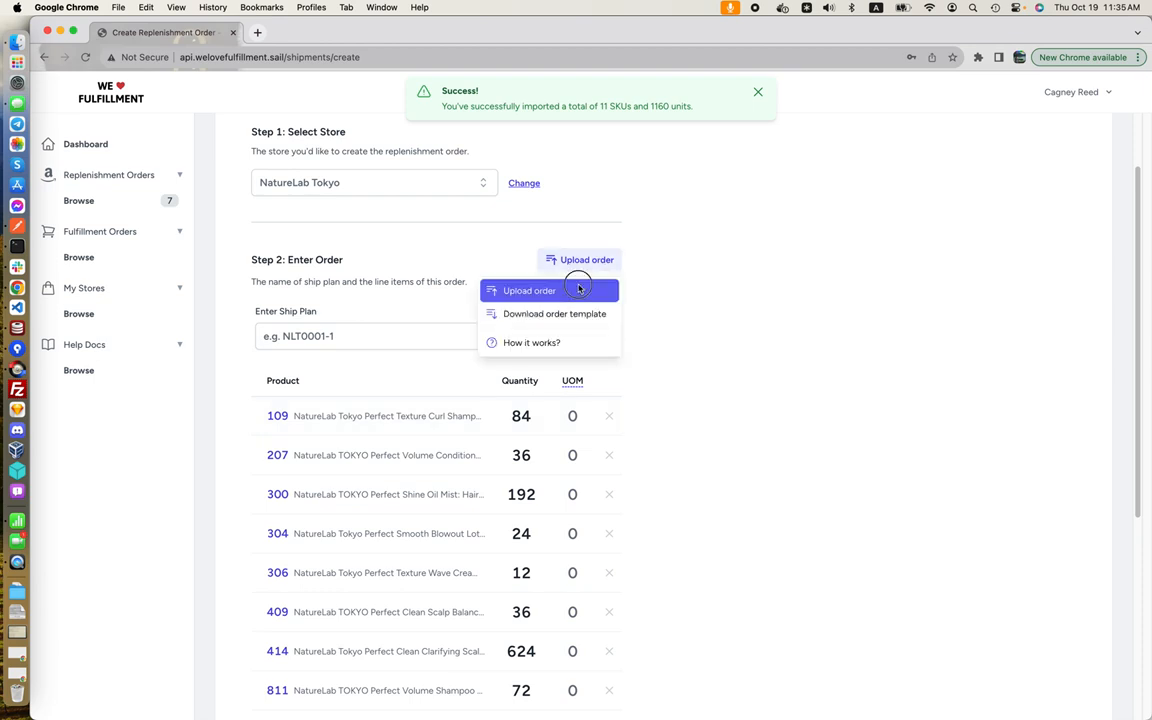
left_click(580, 290)
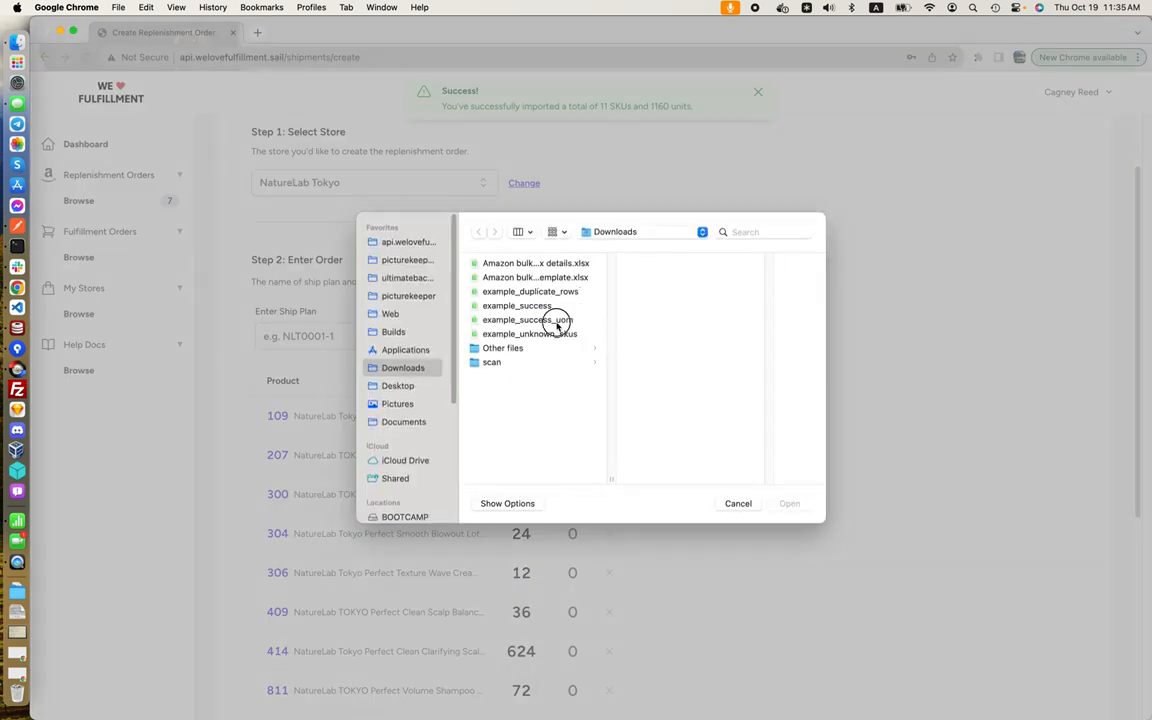
left_click(557, 320)
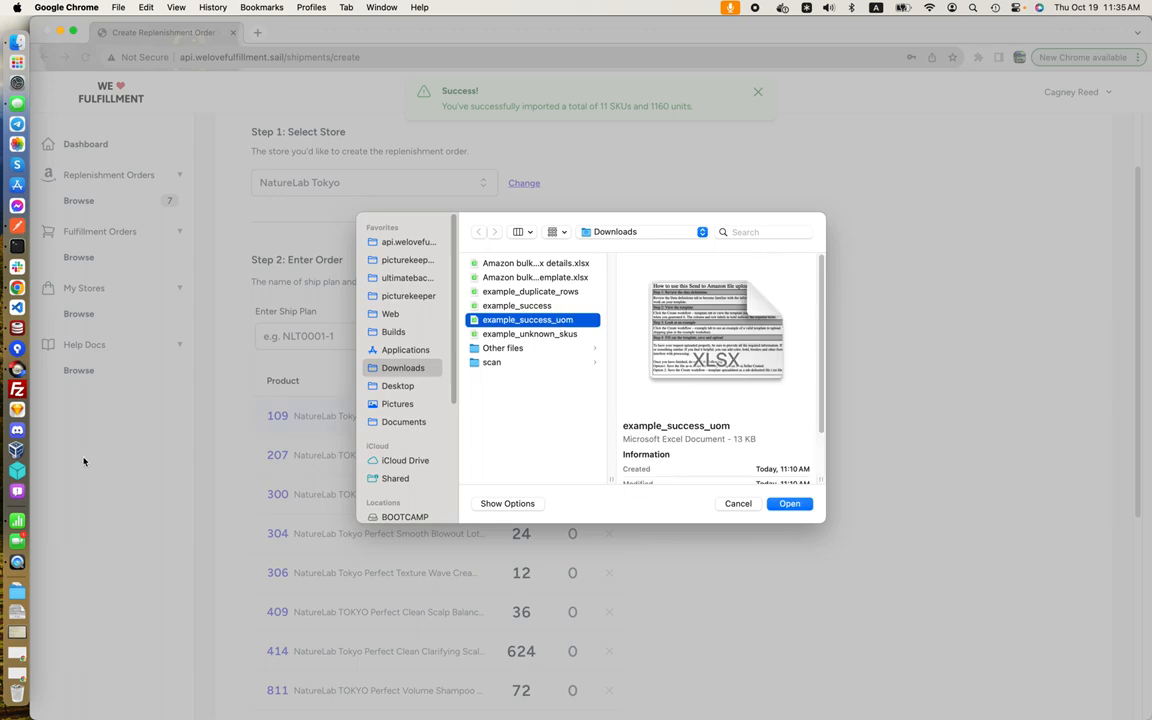
Switch to the example_success_uom spreadsheet in Numbers and highlight its Units per box values in rows 9 to 19
right_click(24, 518)
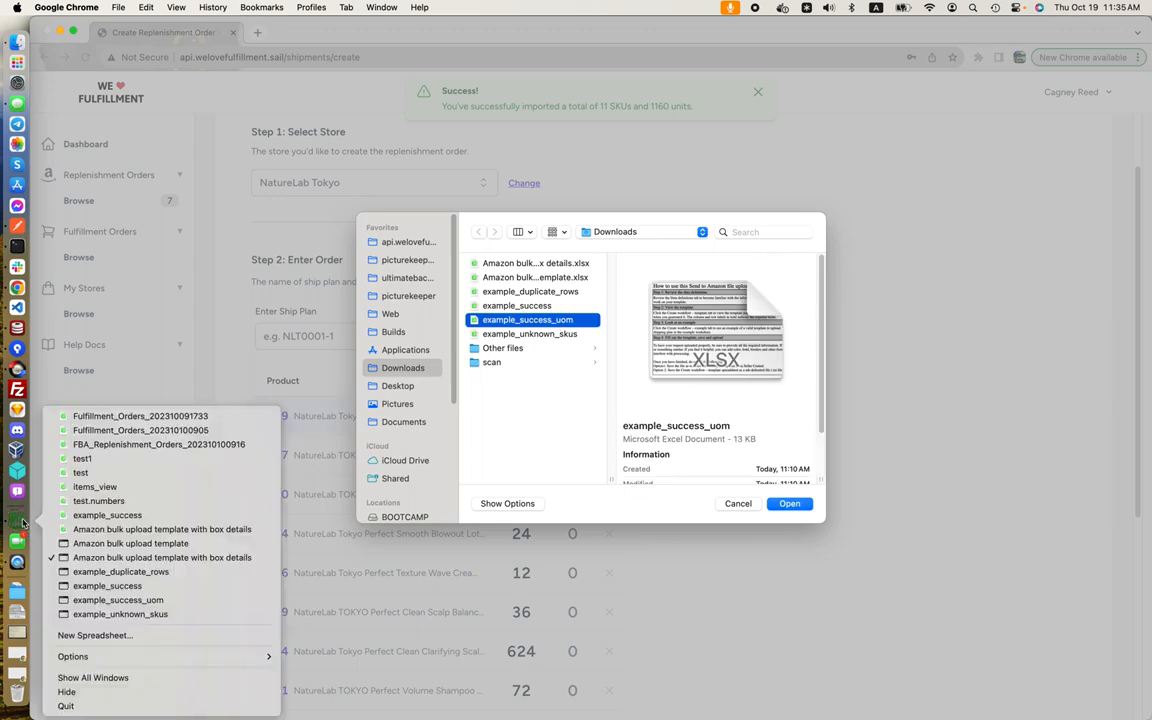
left_click(140, 600)
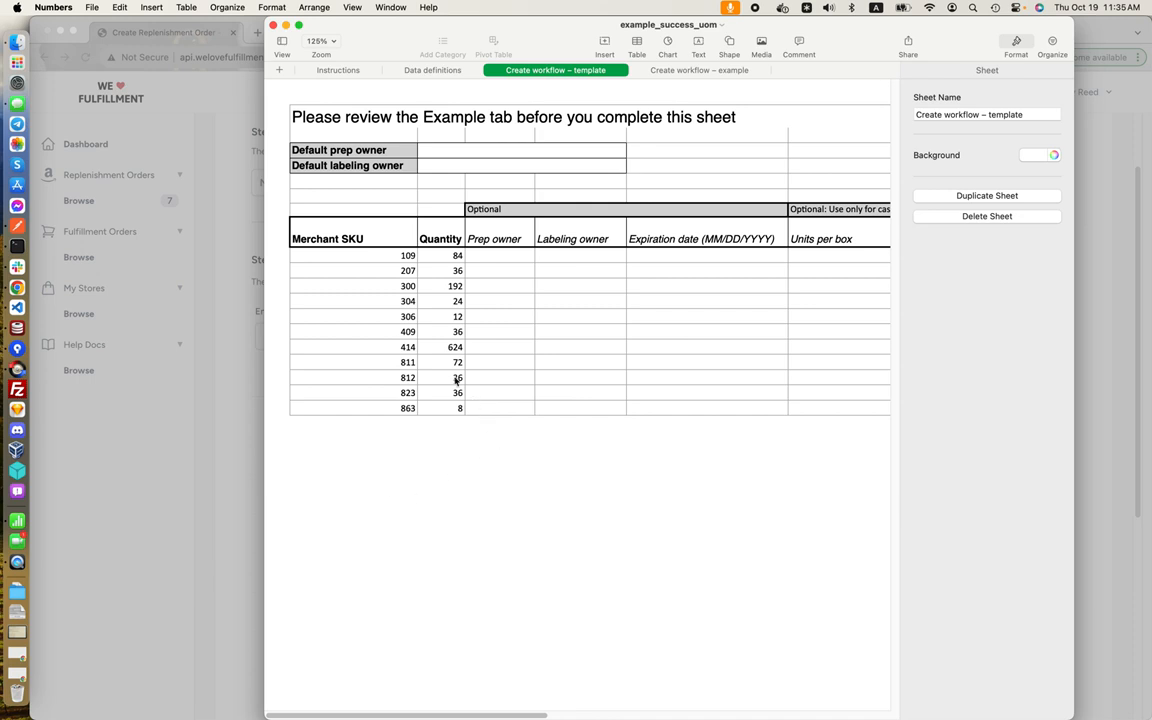
scroll(700, 300, "right", 3)
left_click_drag(809, 257, 802, 404)
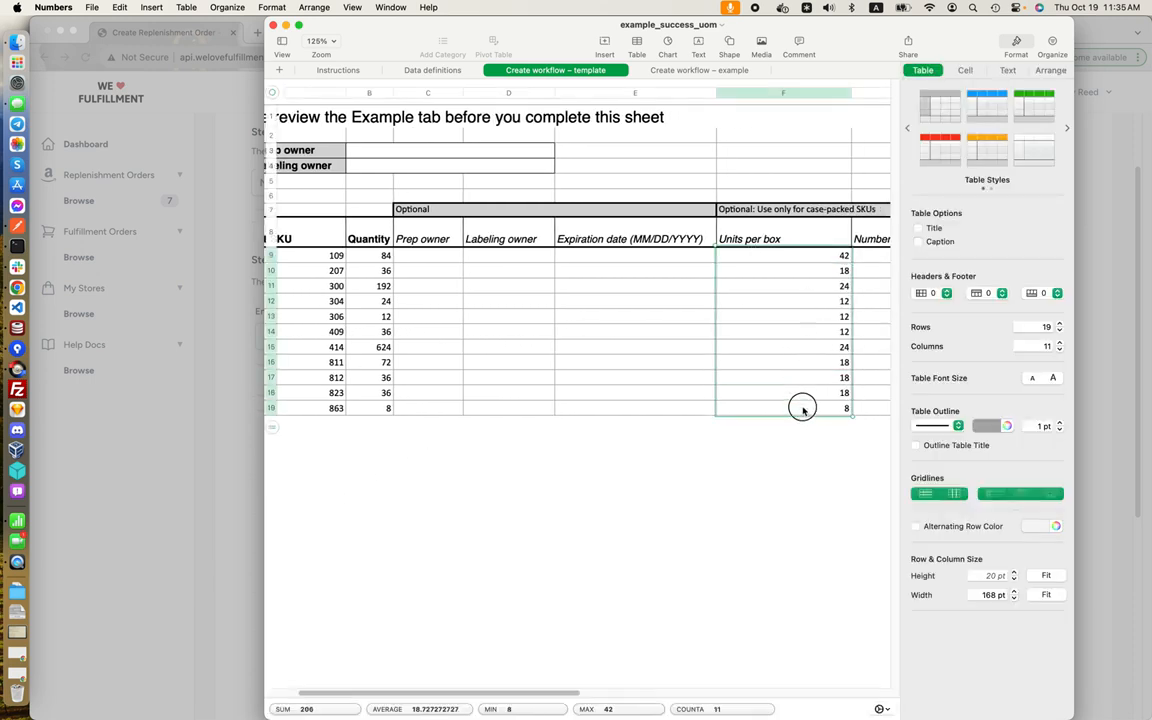
Switch back to Chrome, upload example_success_uom over the entered SKUs, and check the UOM of product 109
left_click(180, 56)
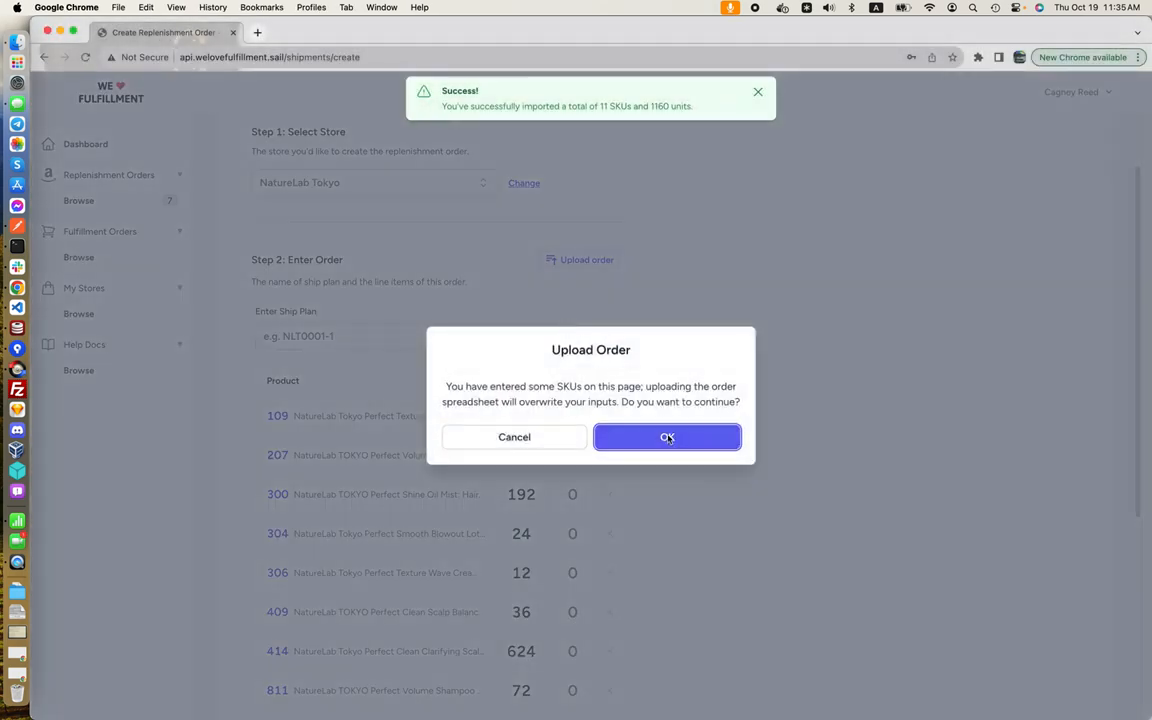
left_click(668, 437)
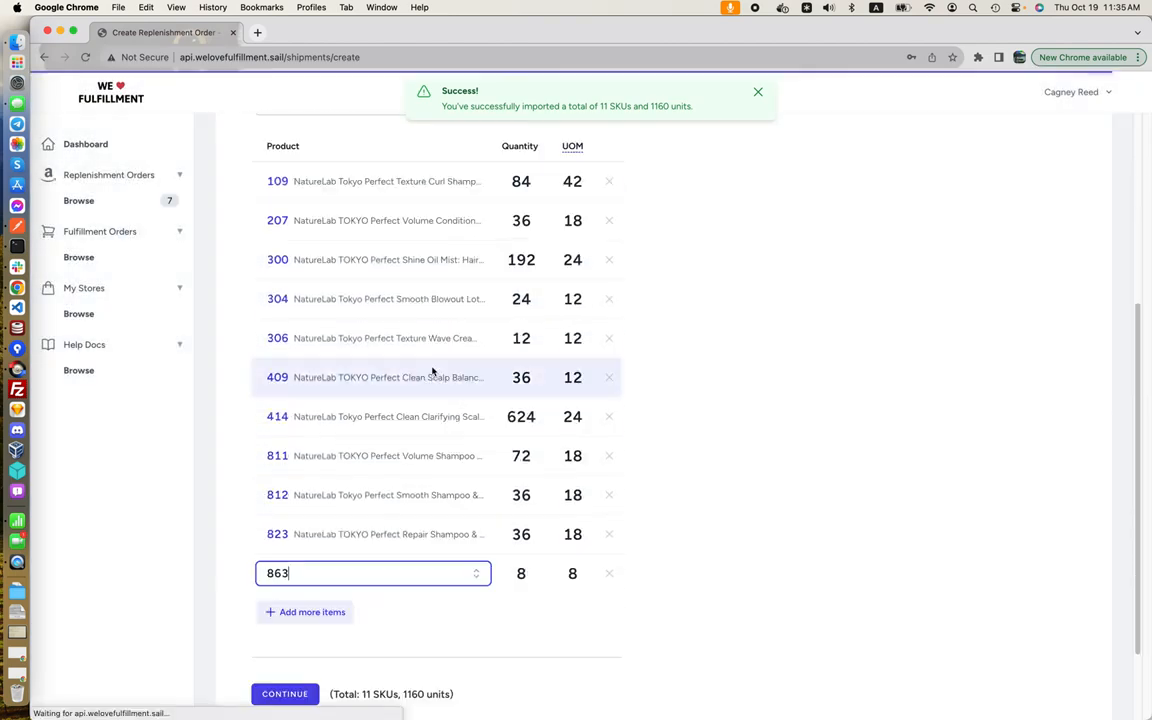
scroll(460, 447, "up", 1)
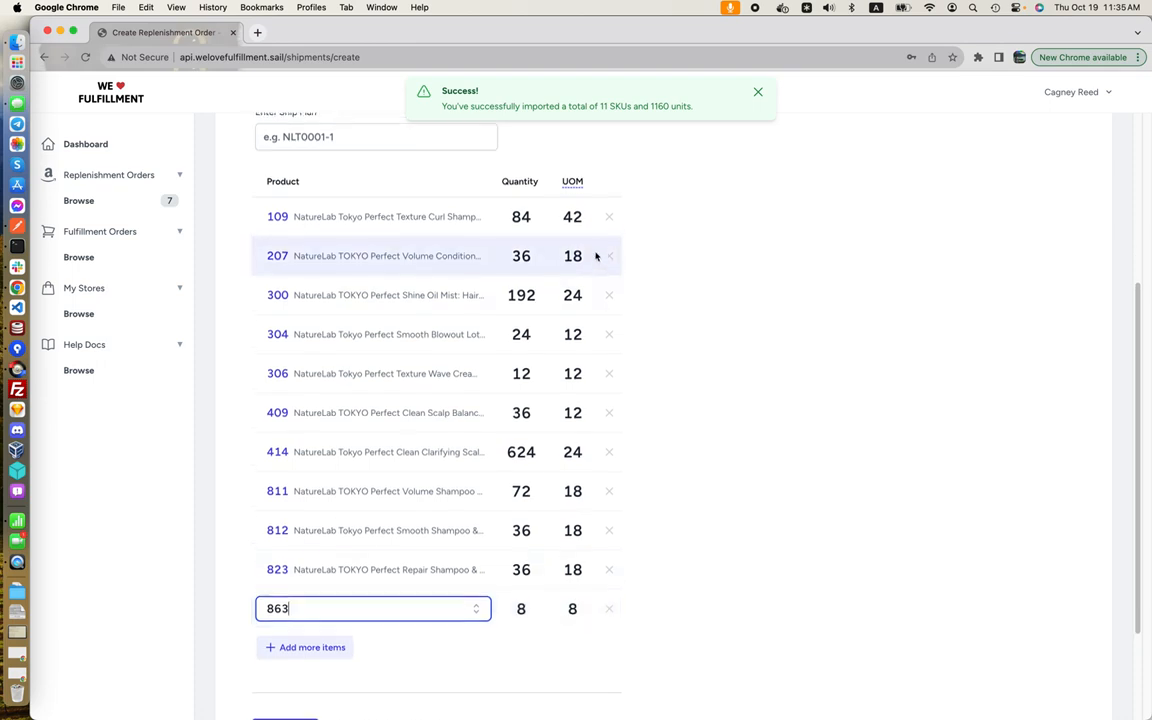
scroll(590, 255, "up", 1)
left_click(572, 233)
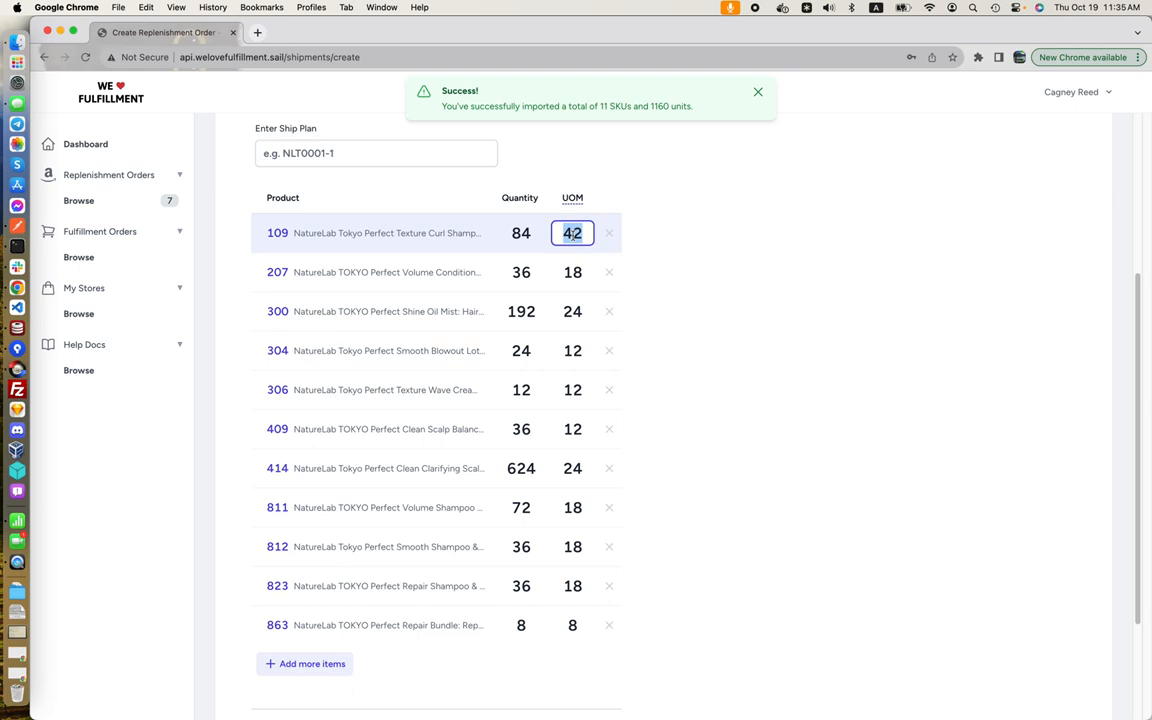
Try 300 and 100 as the UOM of product 414, and set it back to 24
scroll(520, 462, "down", 1)
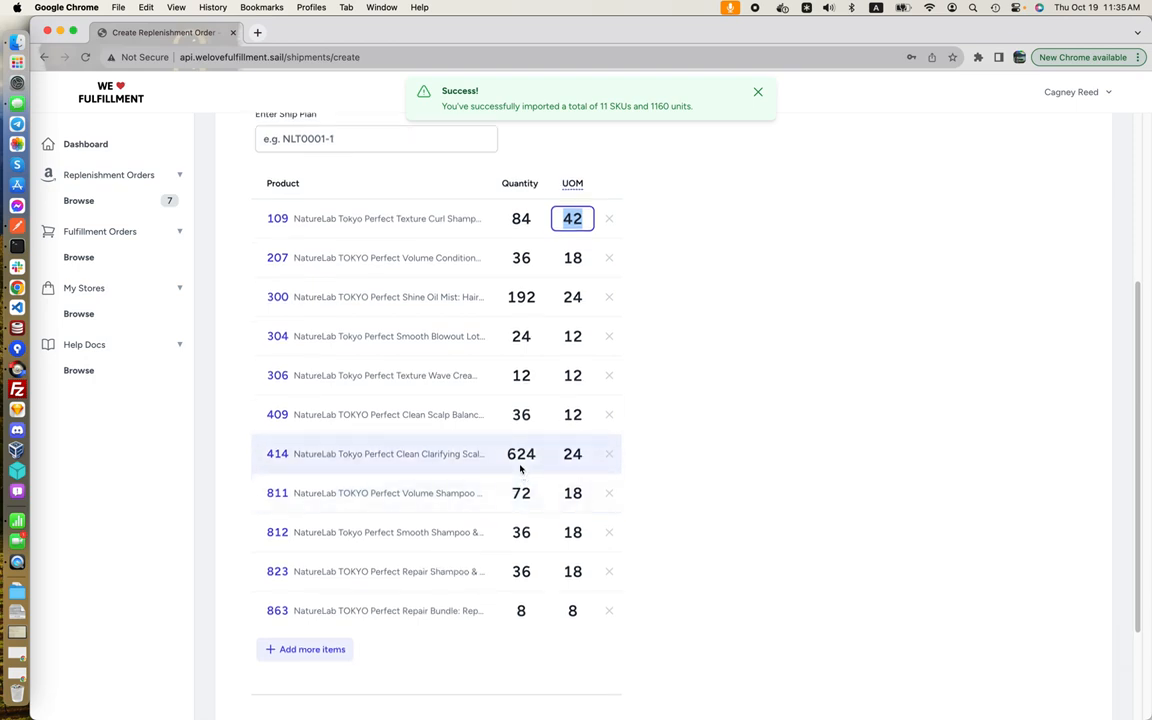
scroll(518, 465, "down", 1)
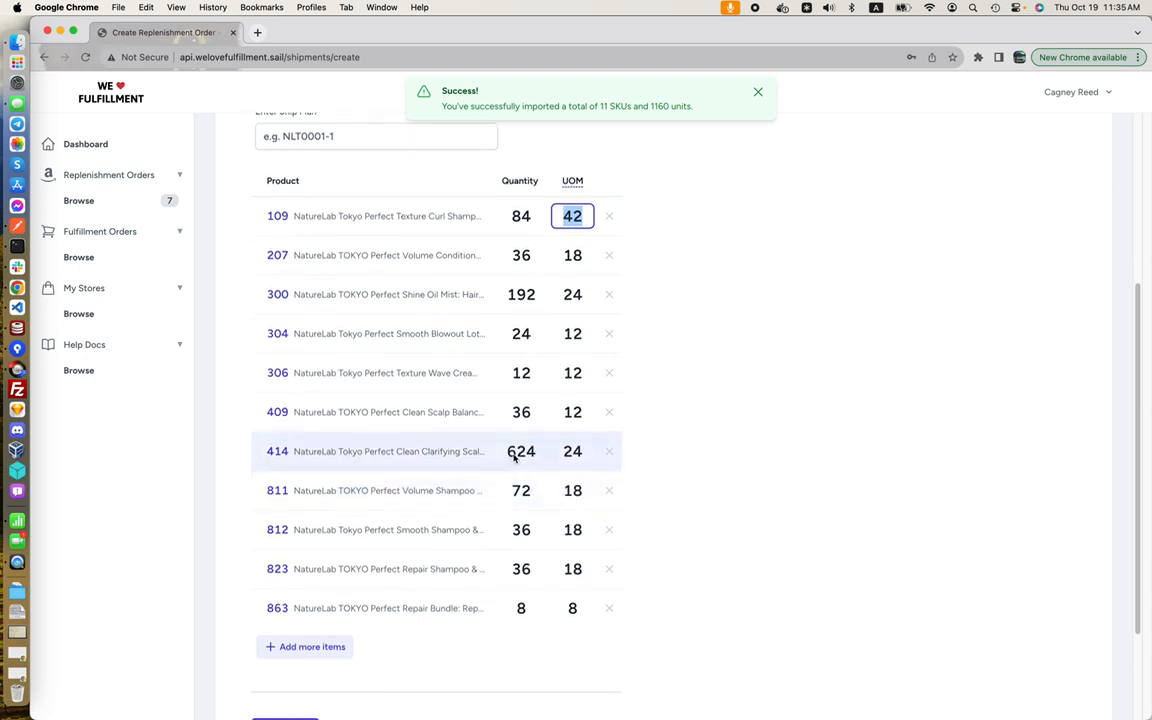
left_click(572, 453)
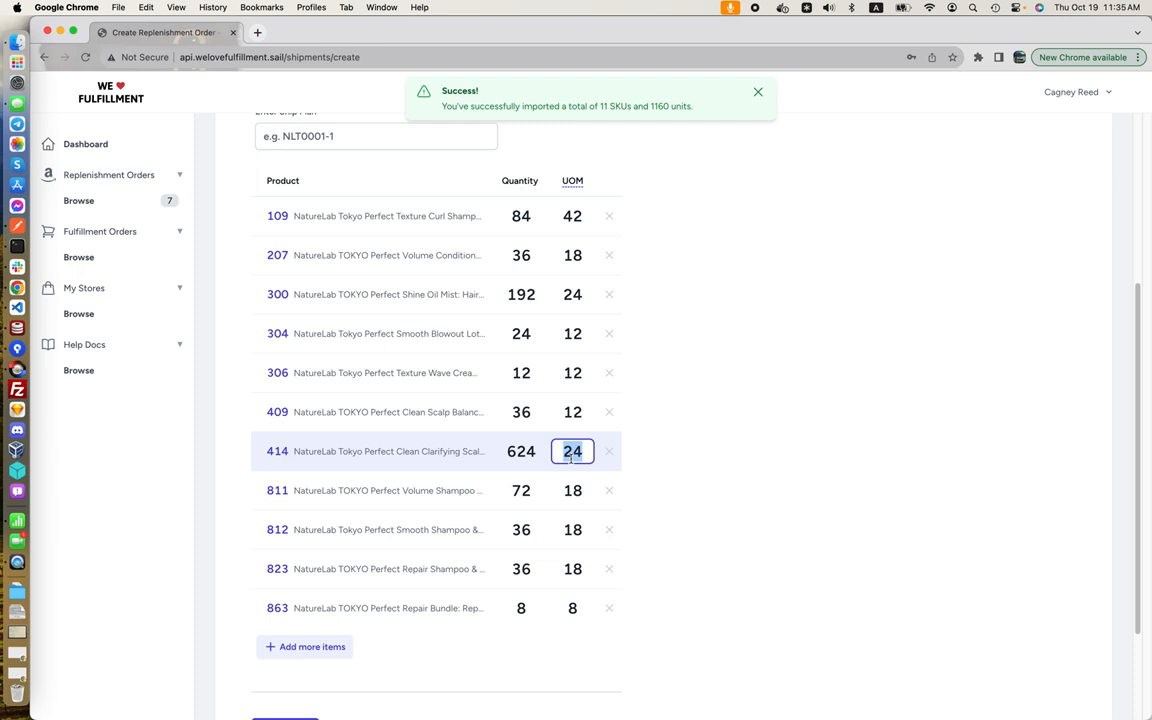
type("300")
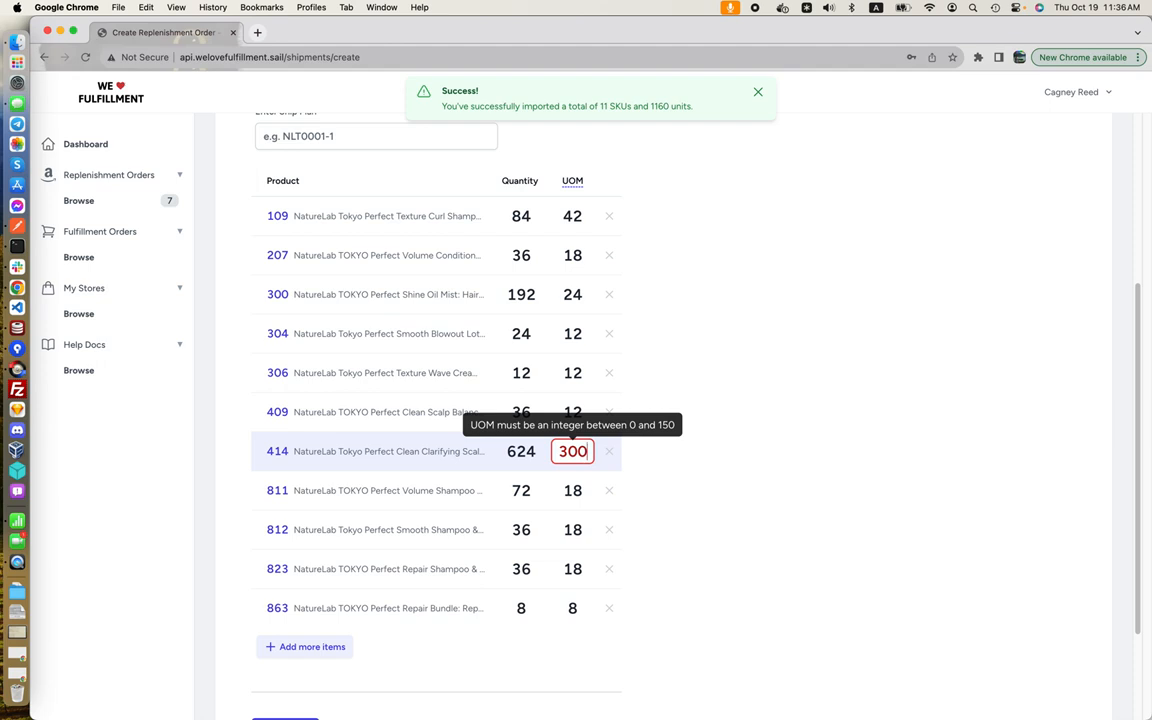
double_click(571, 455)
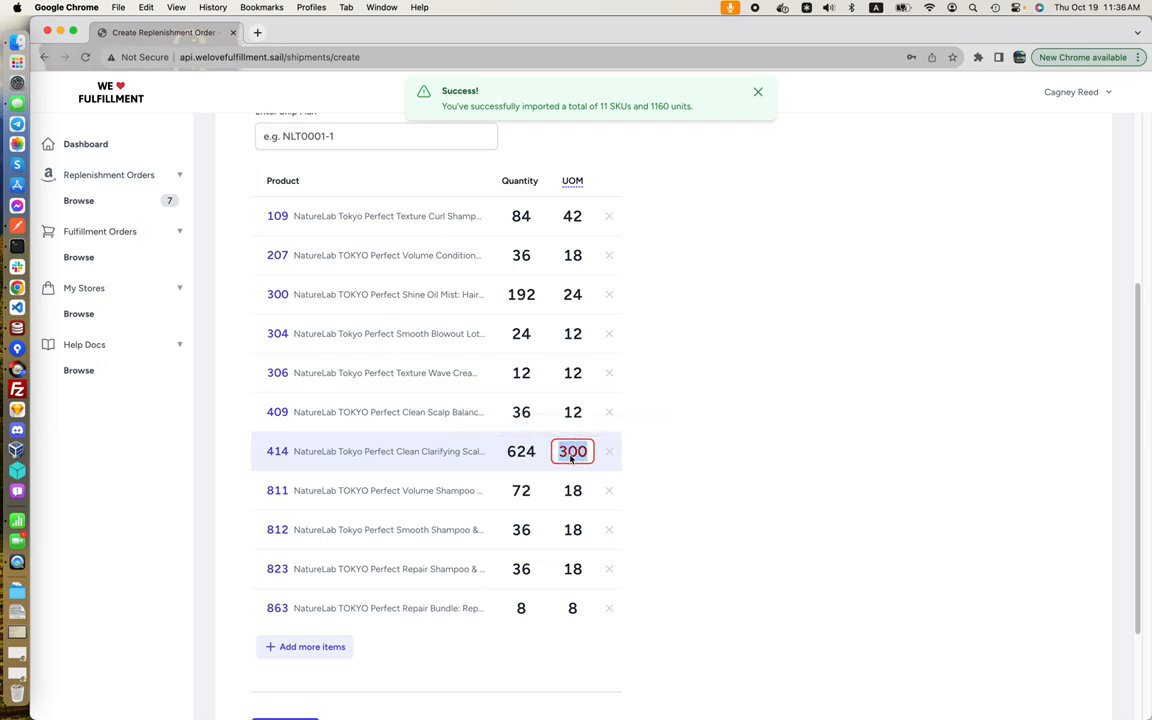
type("100")
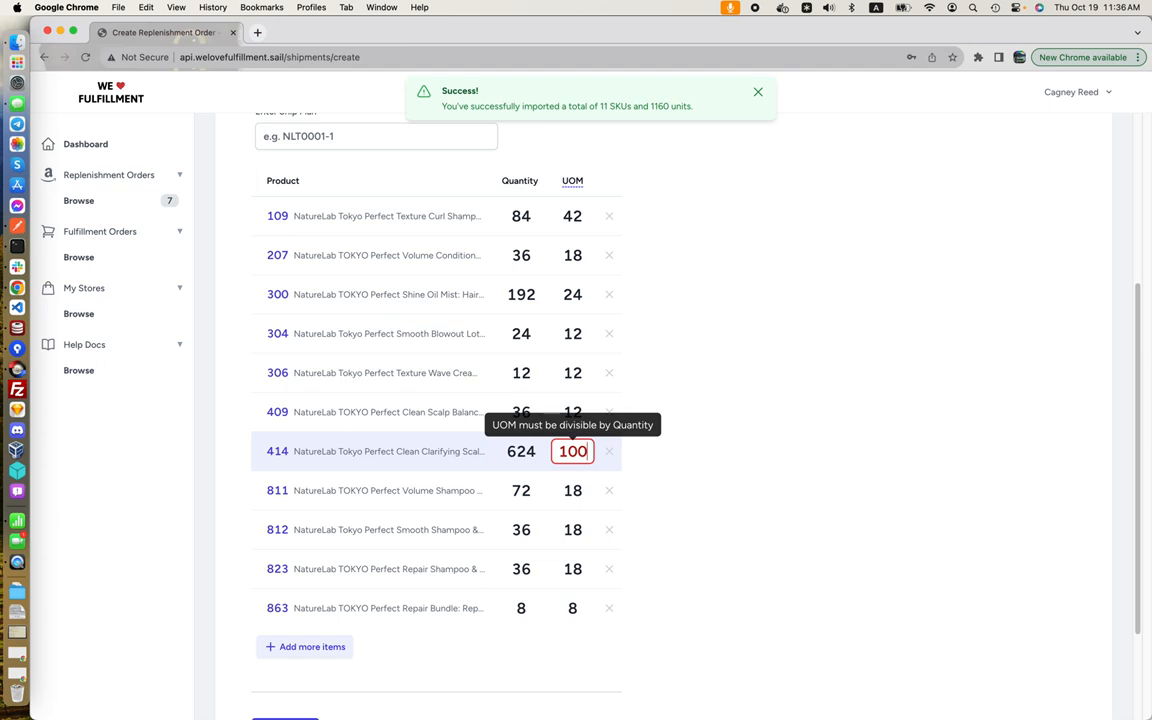
double_click(577, 456)
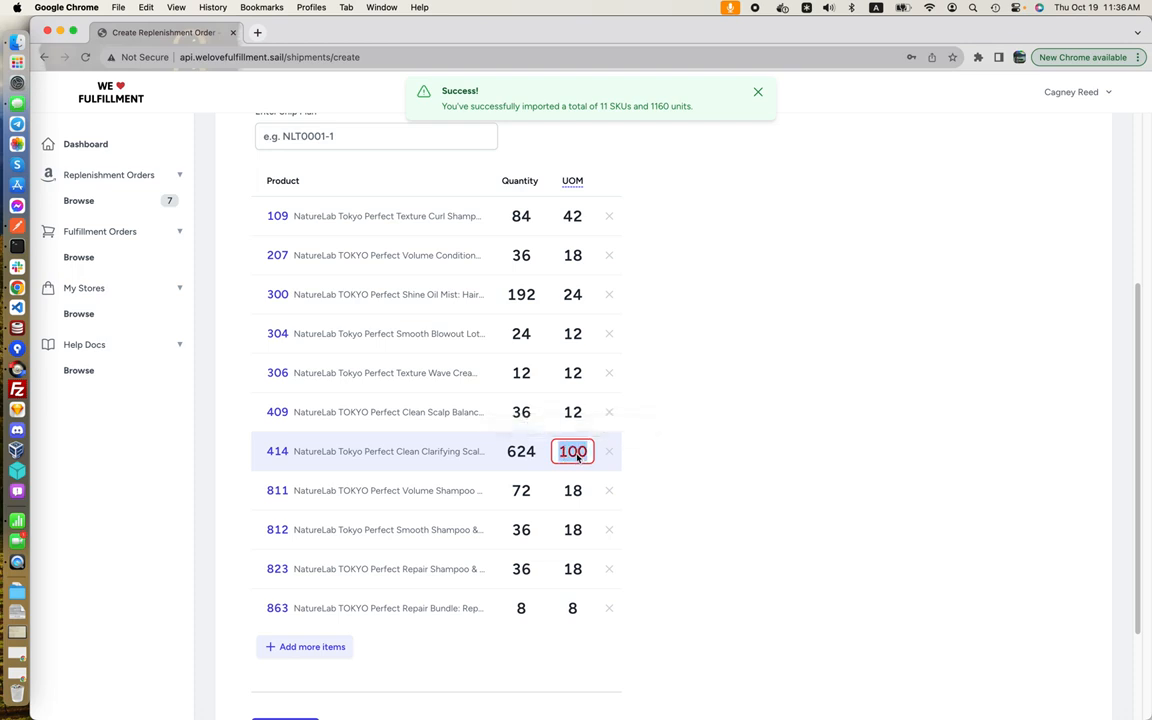
type("24")
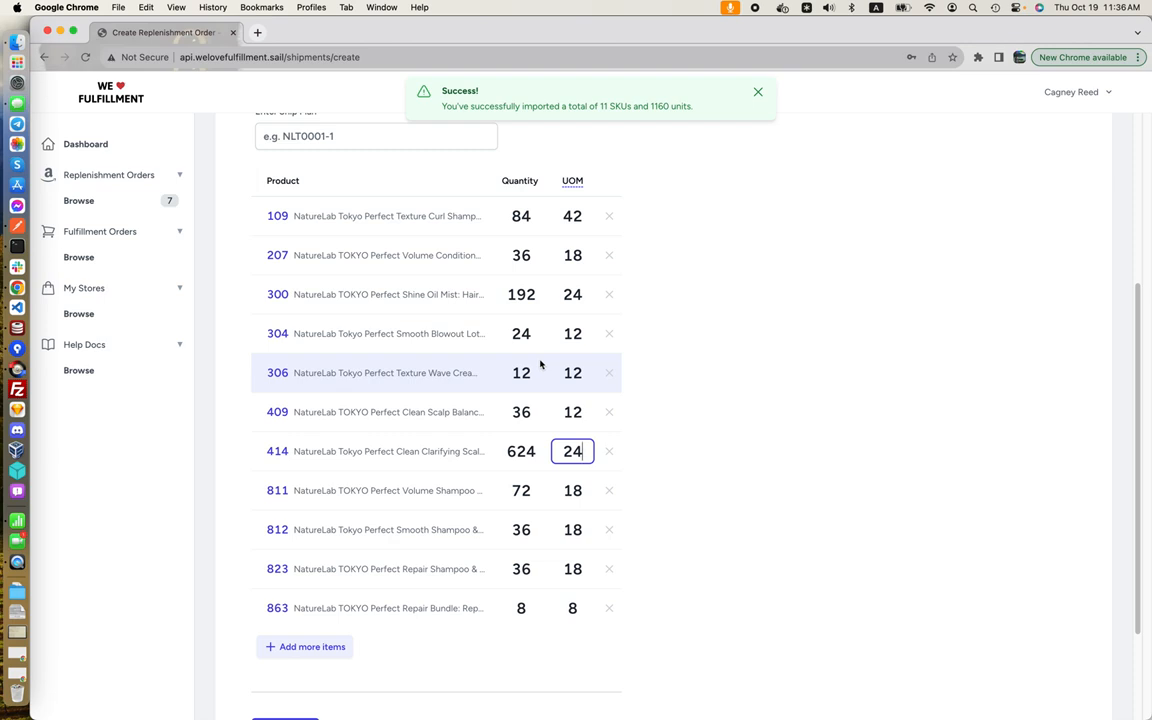
Upload the example_unknown_skus file from Downloads over the entered SKUs and highlight the SKU named in the alert
scroll(643, 321, "up", 5)
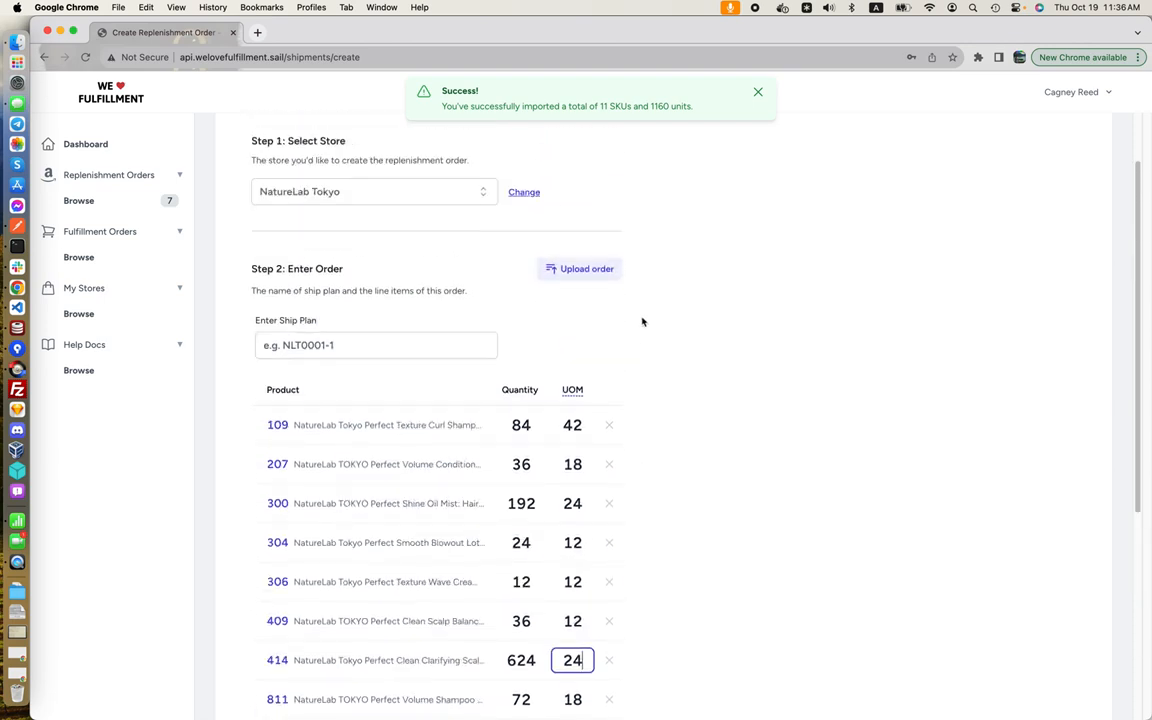
left_click(568, 269)
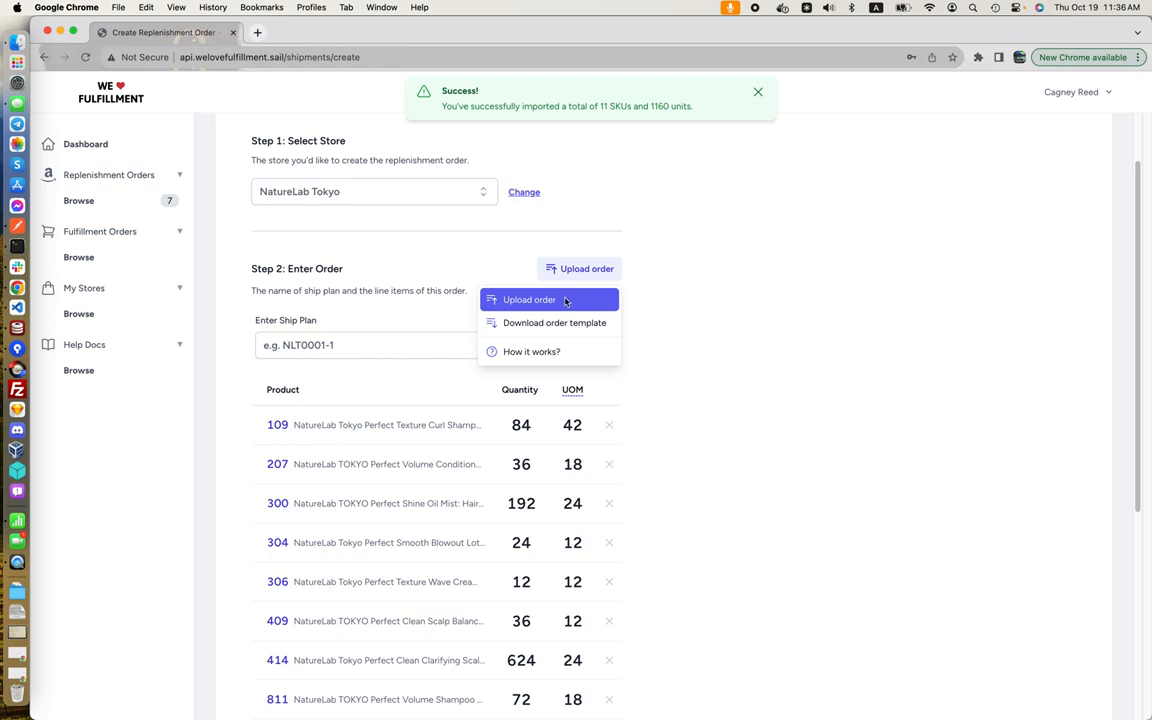
left_click(565, 300)
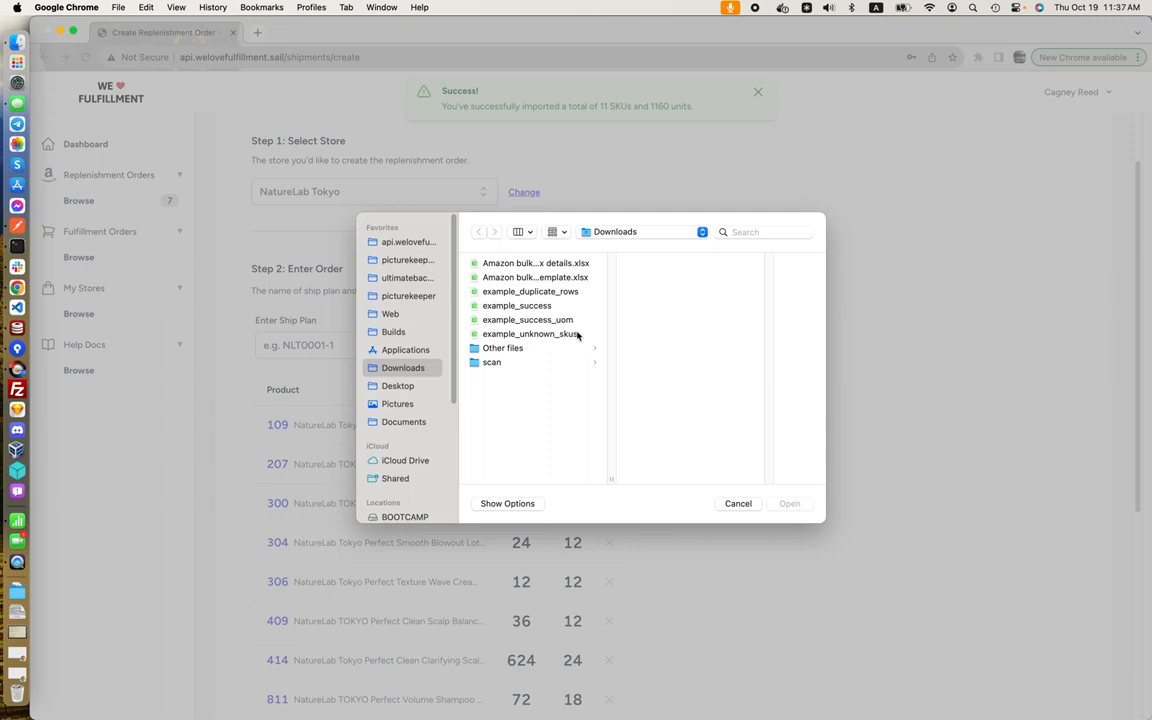
left_click(571, 333)
left_click(795, 504)
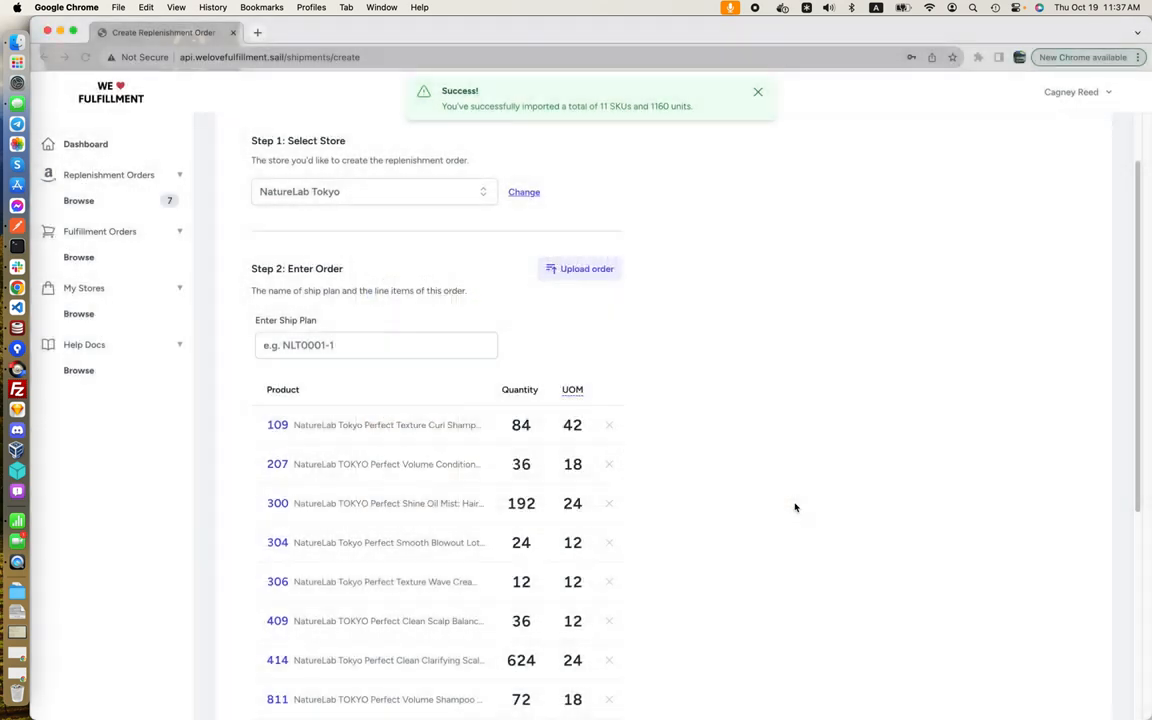
left_click(677, 438)
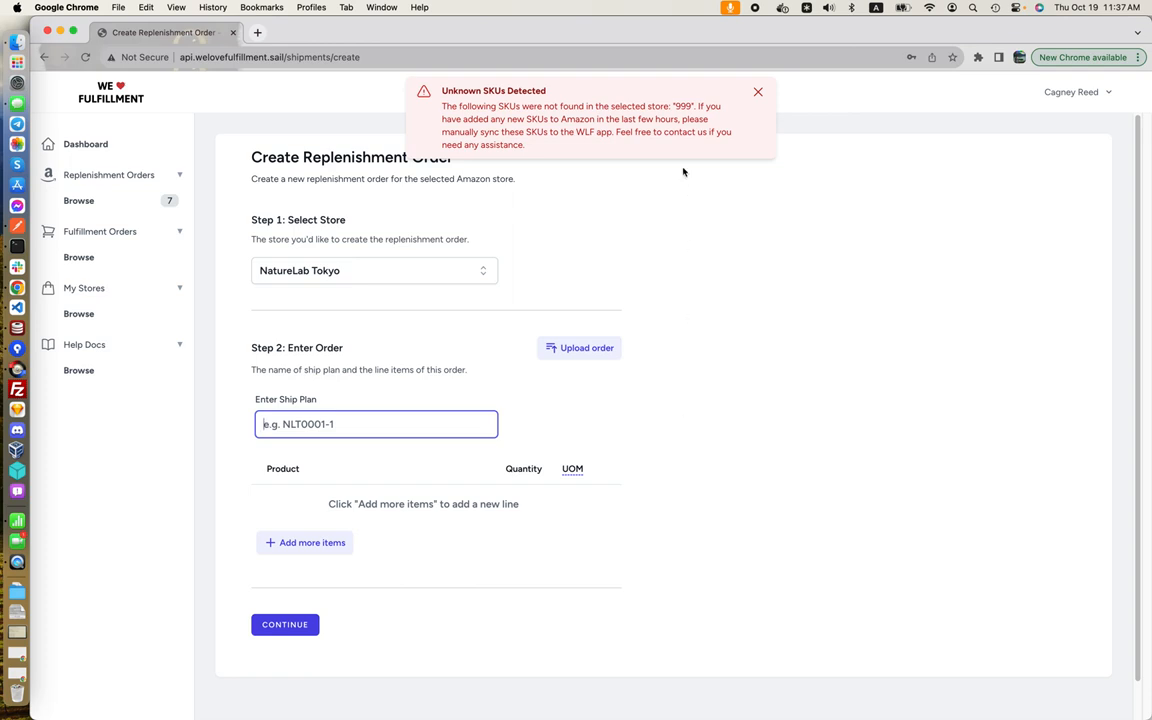
double_click(683, 106)
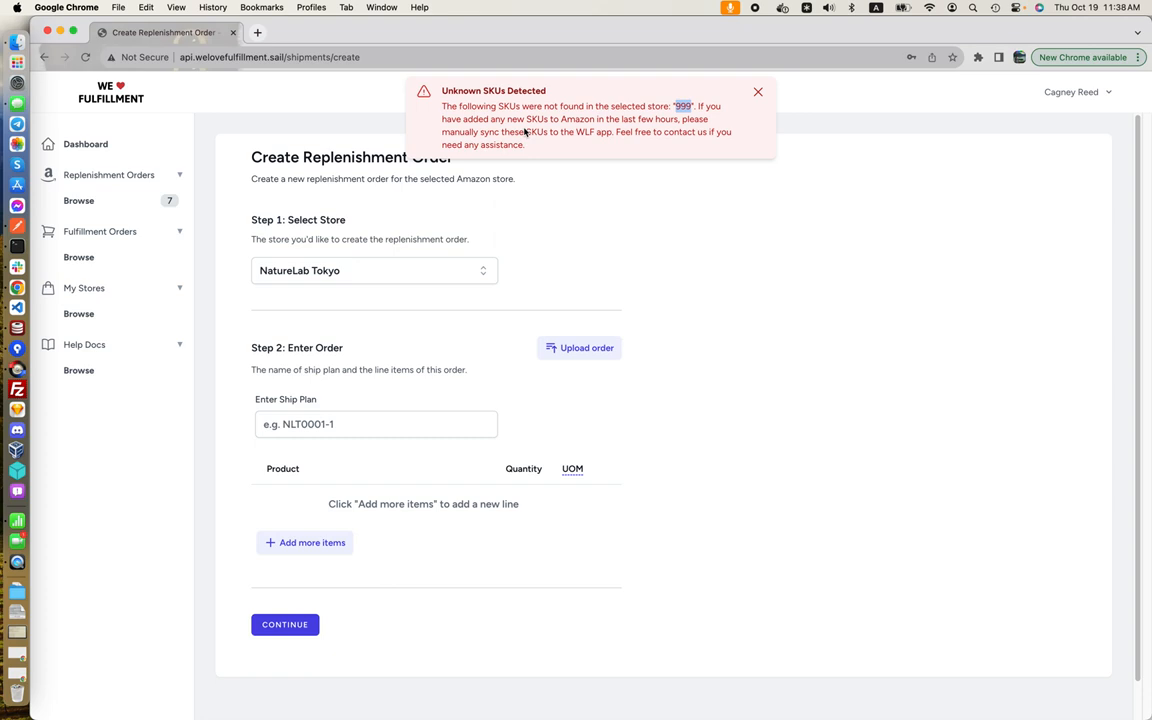
scroll(675, 268, "down", 1)
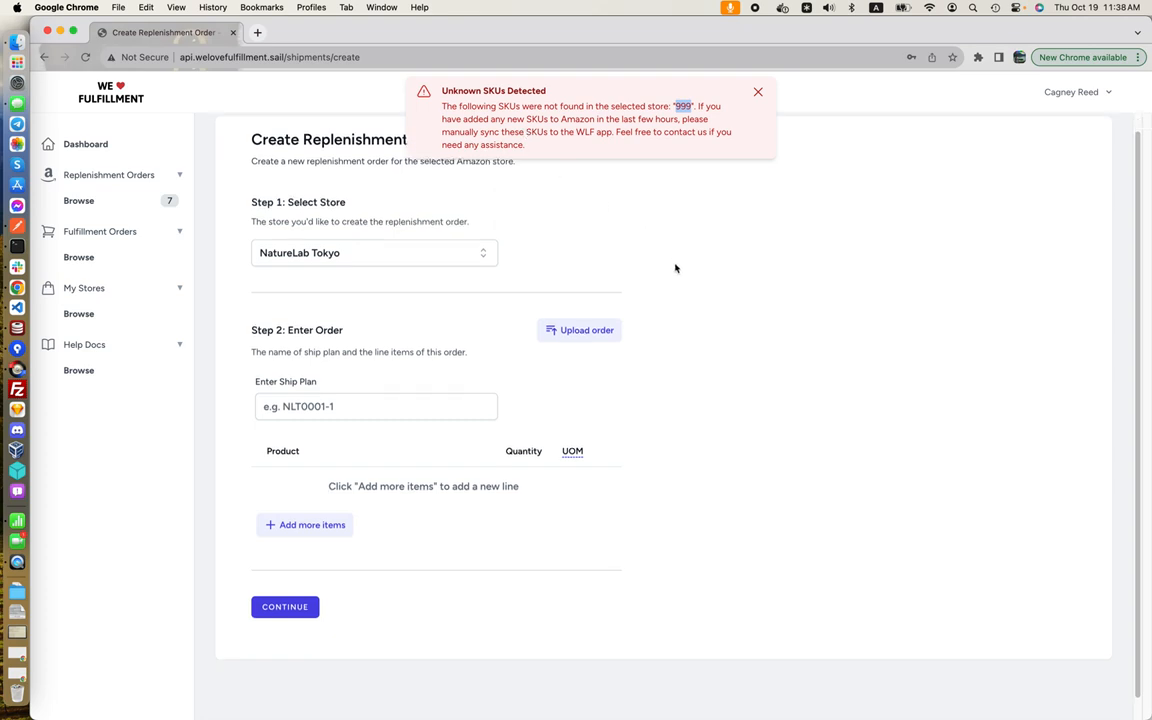
scroll(675, 268, "up", 1)
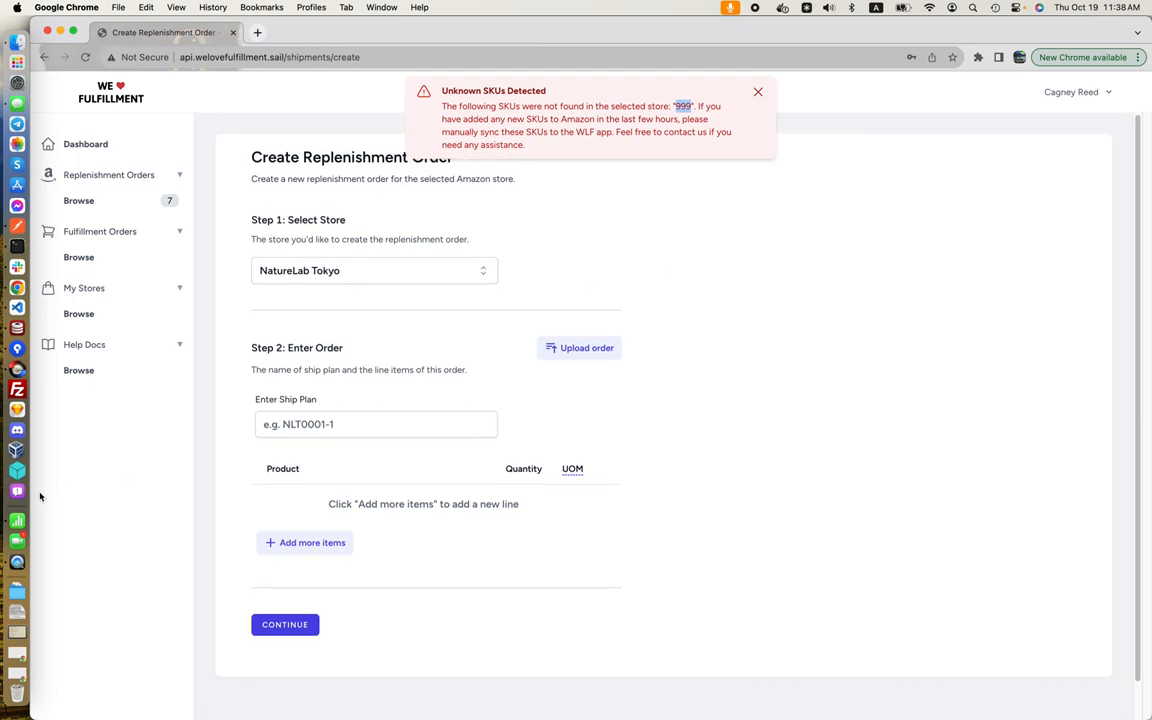
Switch to the example_duplicate_rows spreadsheet in Numbers and highlight the repeated SKU 863 rows on the Create workflow – template sheet
right_click(17, 520)
left_click(117, 572)
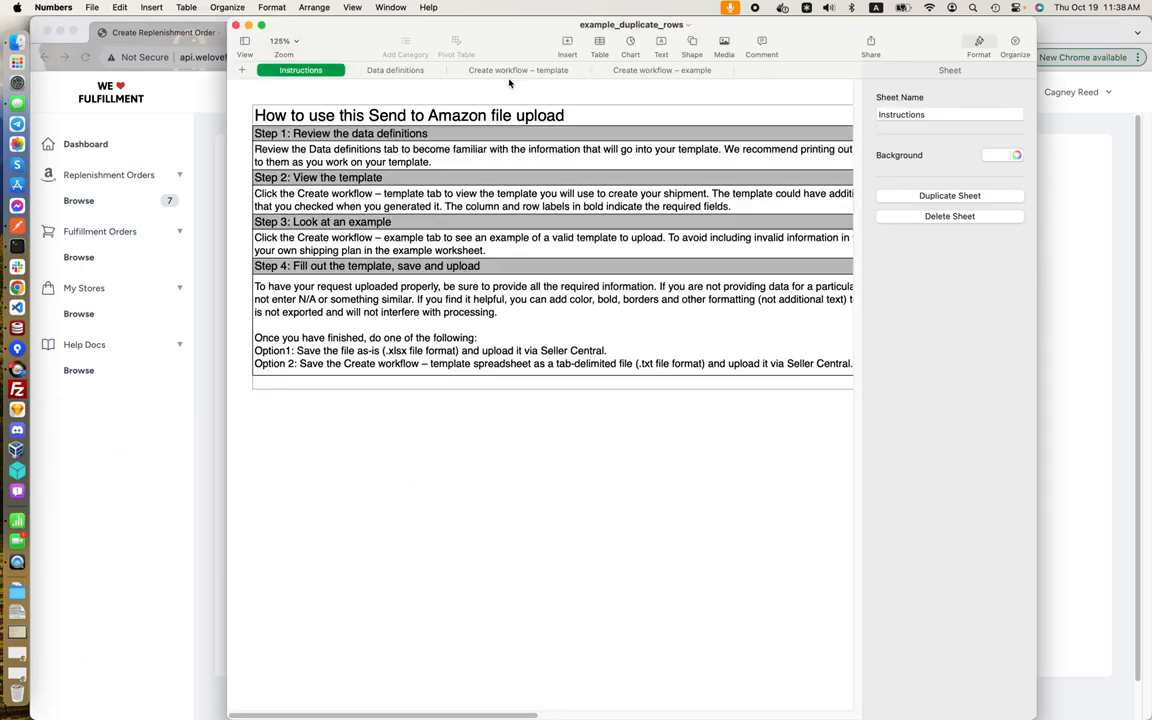
left_click(461, 73)
left_click(345, 407)
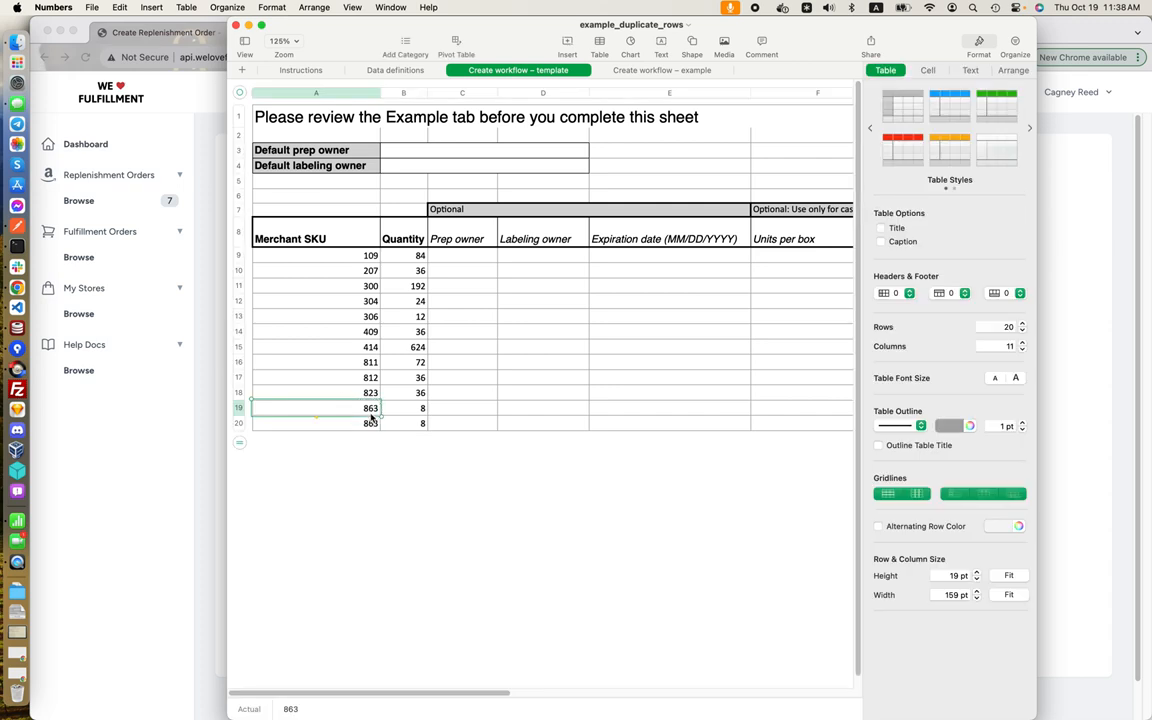
left_click(367, 423)
left_click_drag(352, 404, 418, 420)
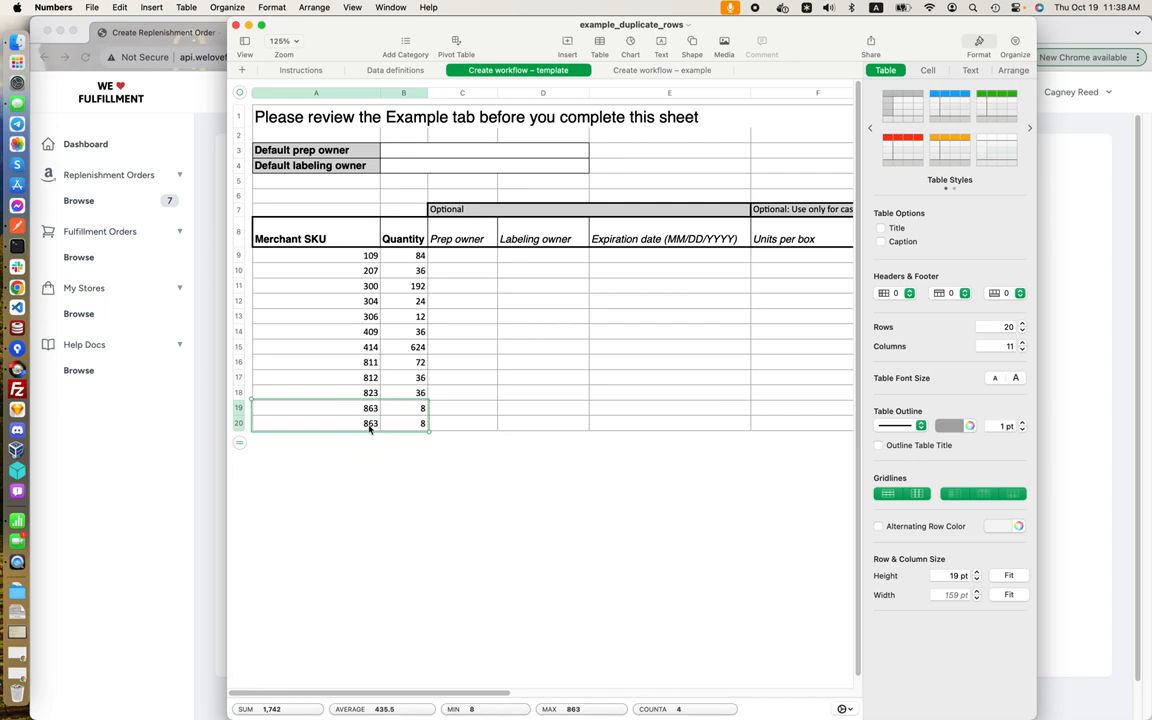
Switch back to Chrome, upload the example_success_uom file from Downloads into the order, and dismiss the notification
left_click(207, 331)
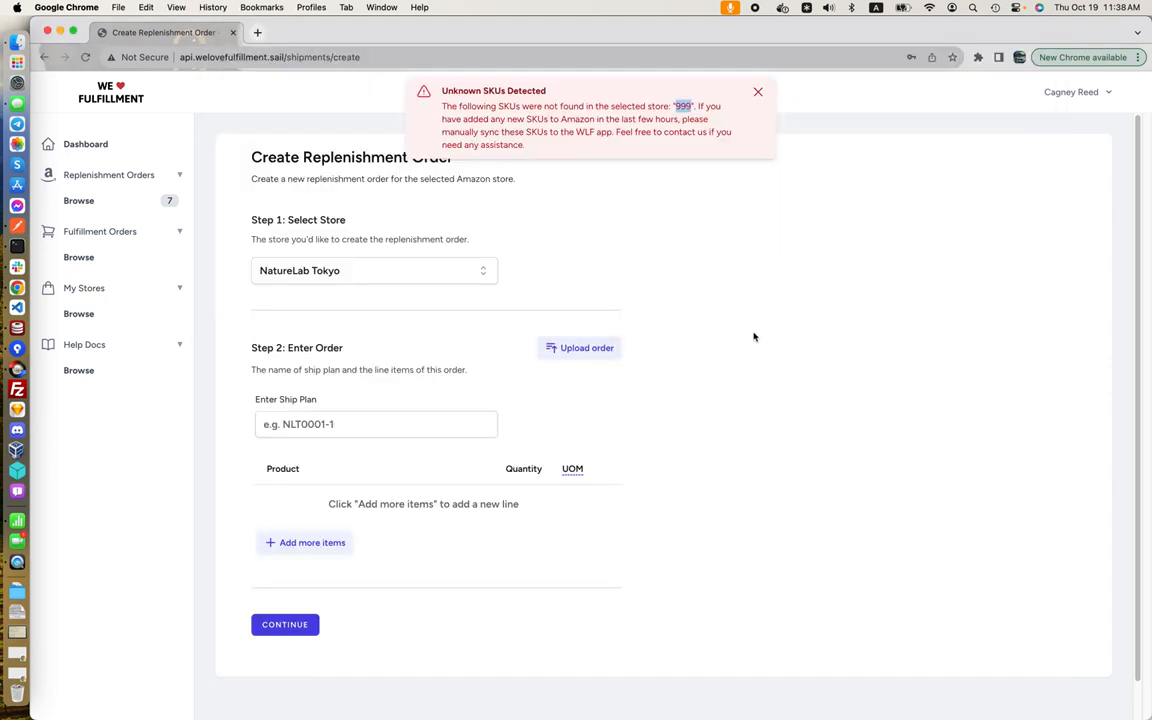
scroll(754, 337, "down", 2)
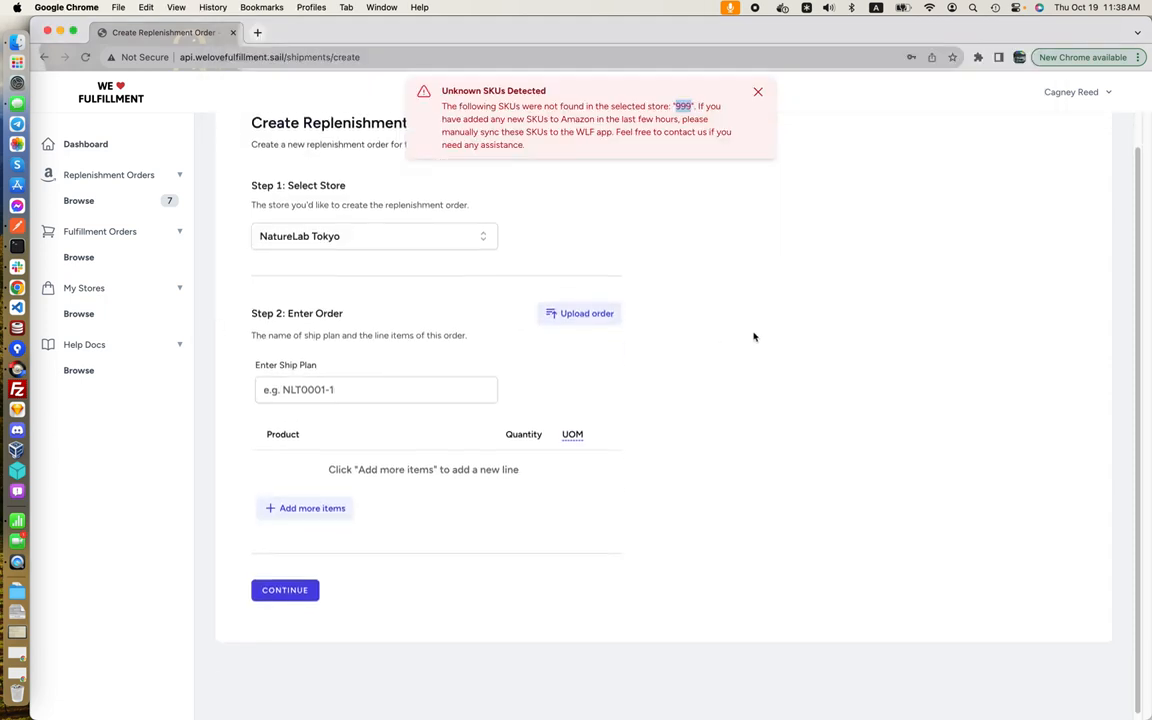
left_click(602, 309)
left_click(584, 339)
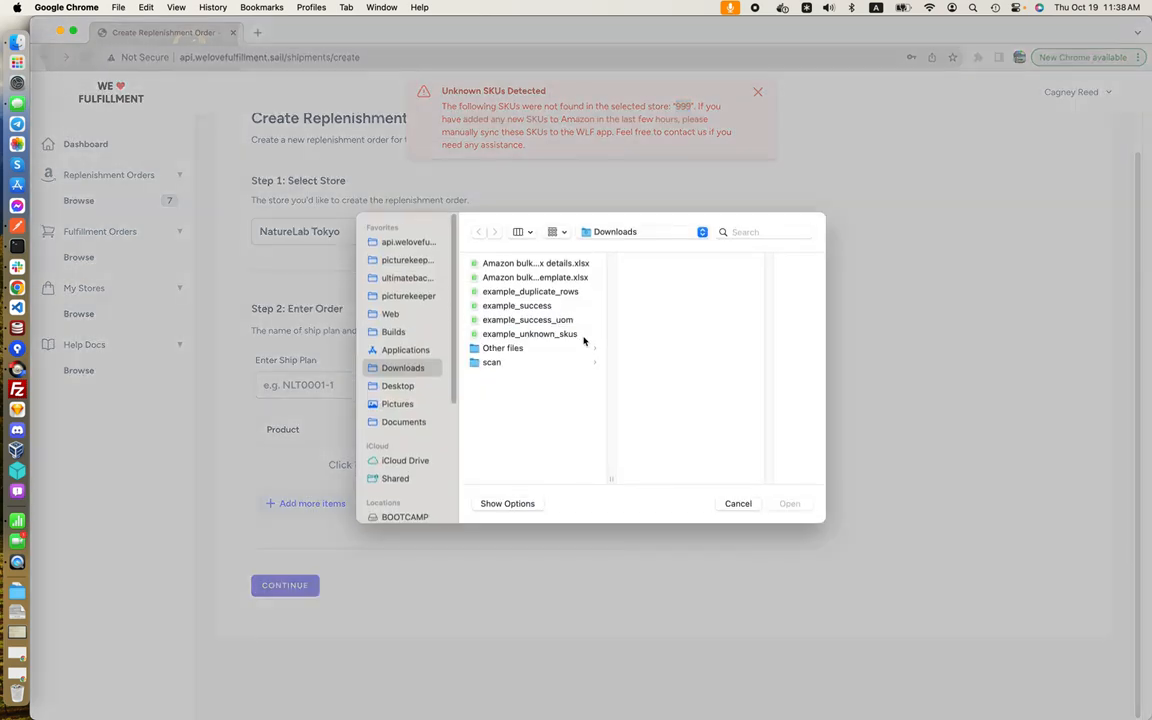
double_click(545, 319)
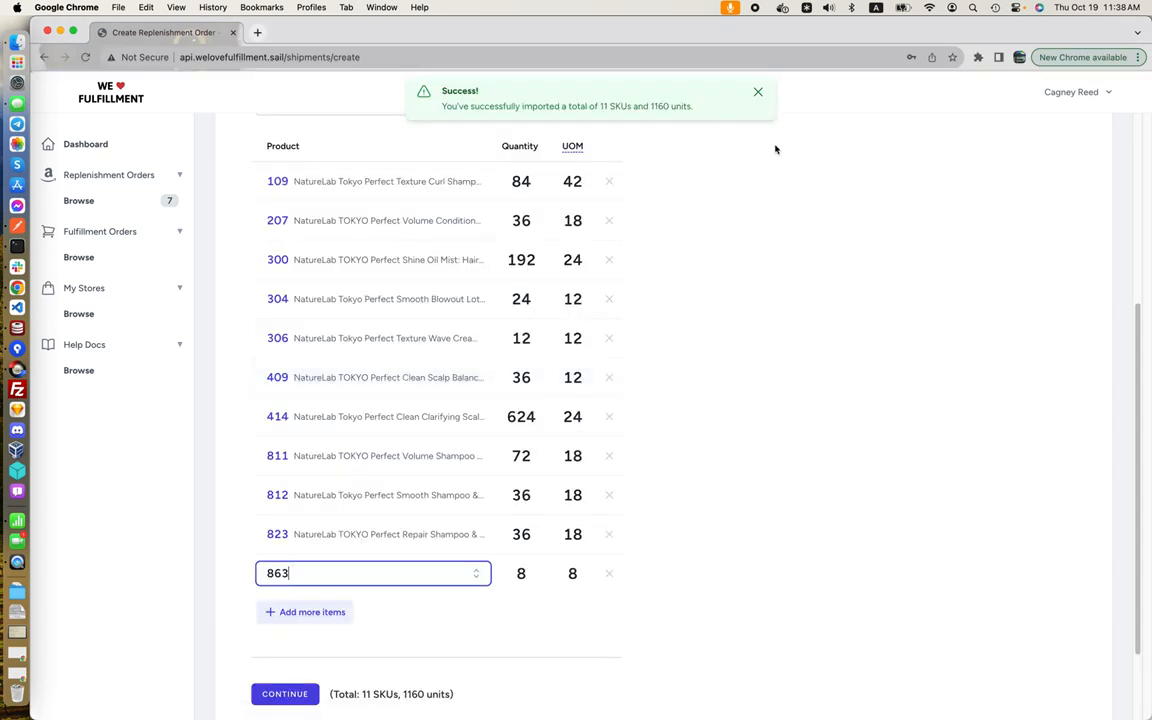
left_click(758, 92)
Name the ship plan NTL-TEST and submit the replenishment order
scroll(687, 400, "up", 4)
left_click(372, 302)
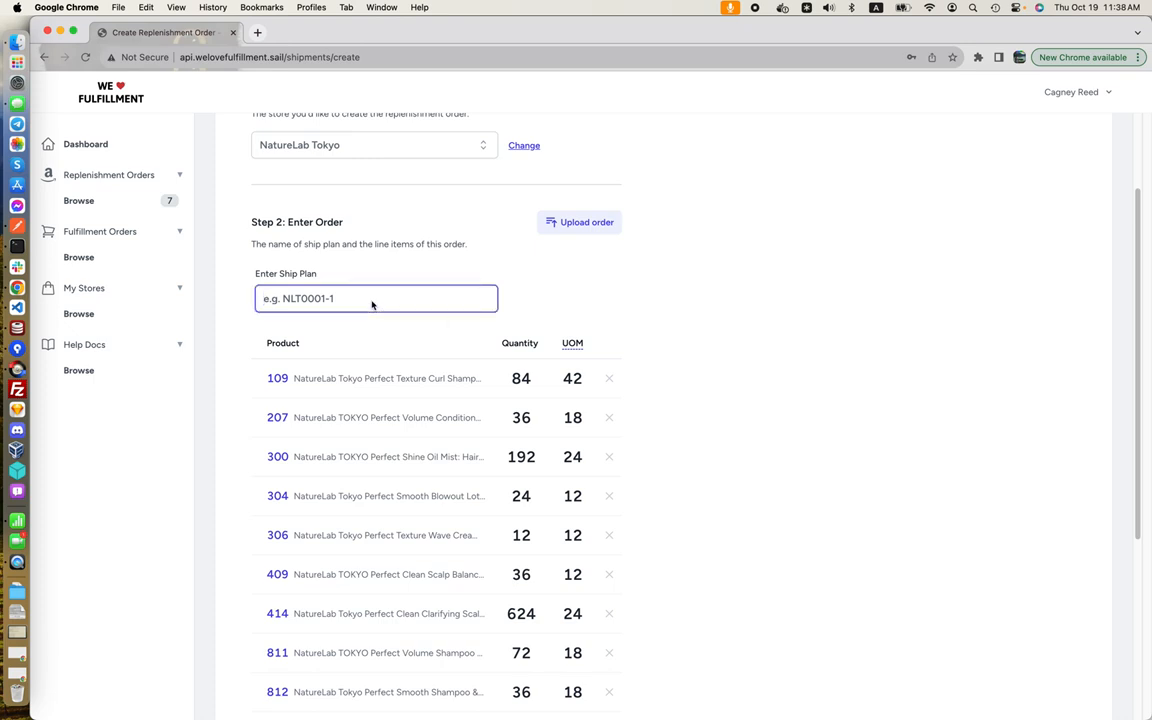
type("NTL-TEST")
scroll(615, 391, "down", 6)
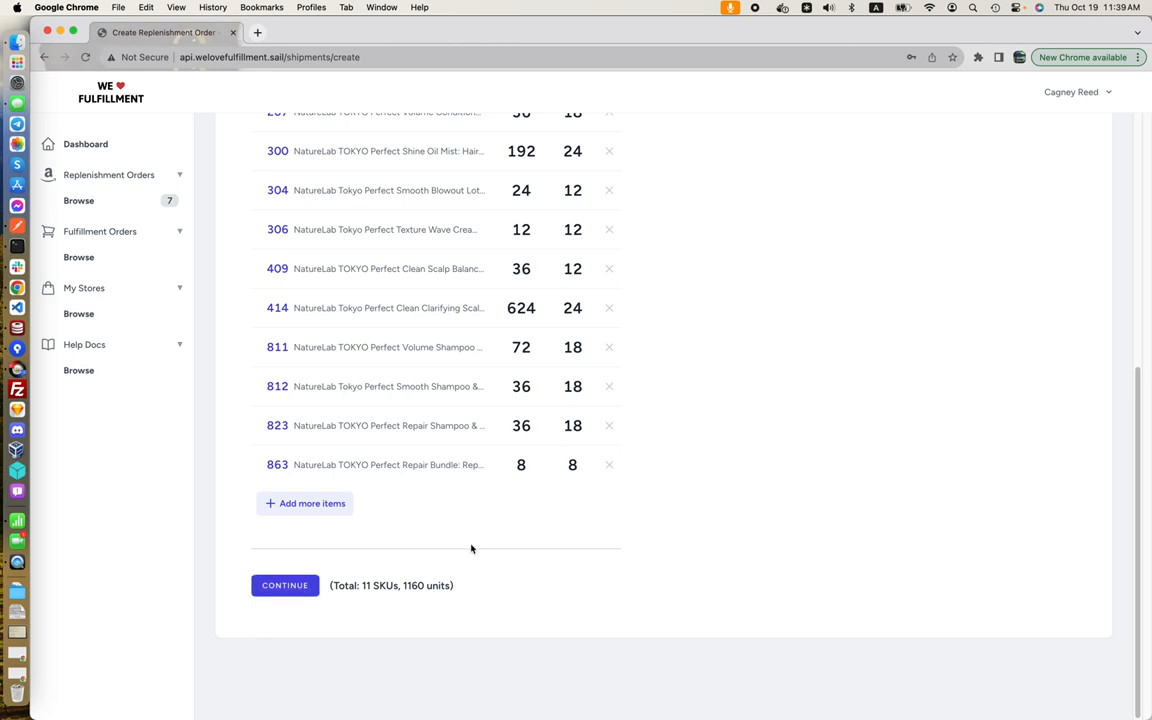
left_click(287, 586)
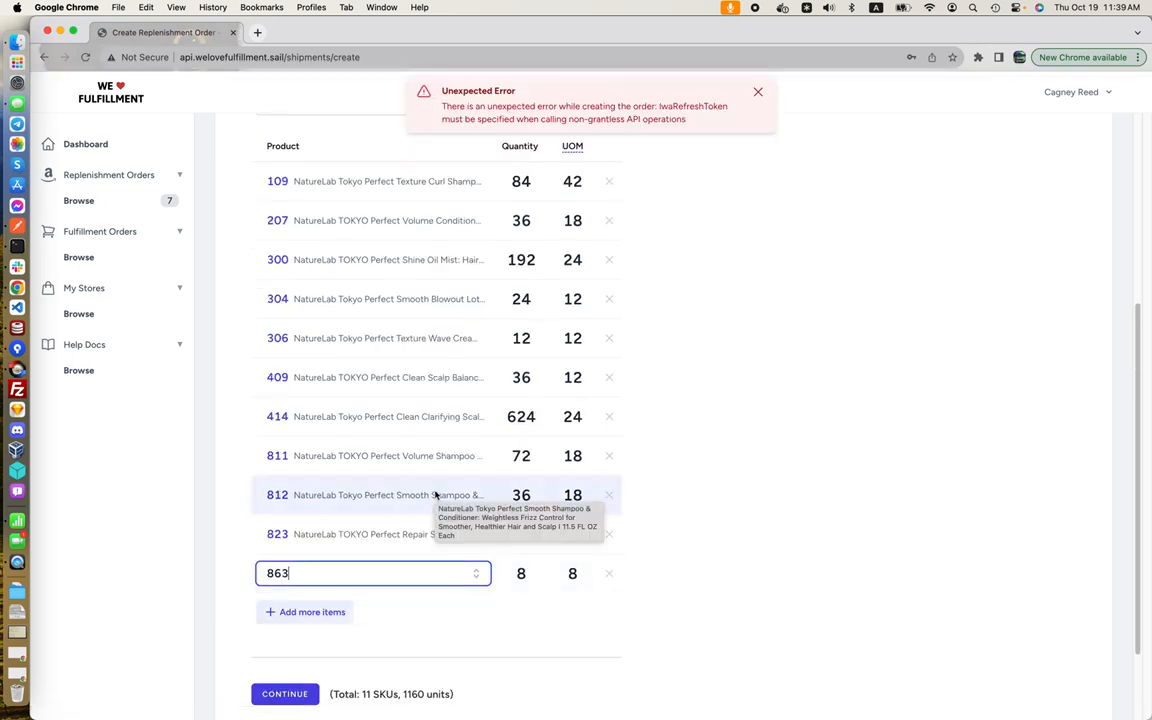
Look over the order form's store, ship plan name and product lines with their quantities and UOM
scroll(435, 494, "up", 2)
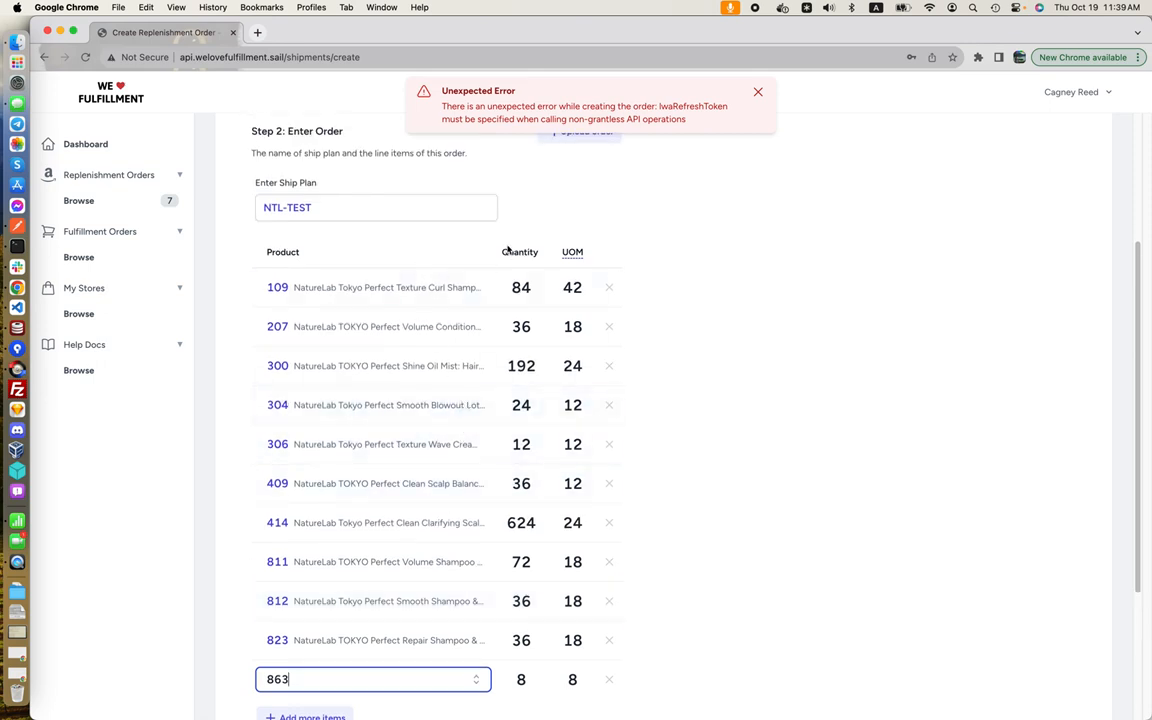
scroll(393, 517, "down", 2)
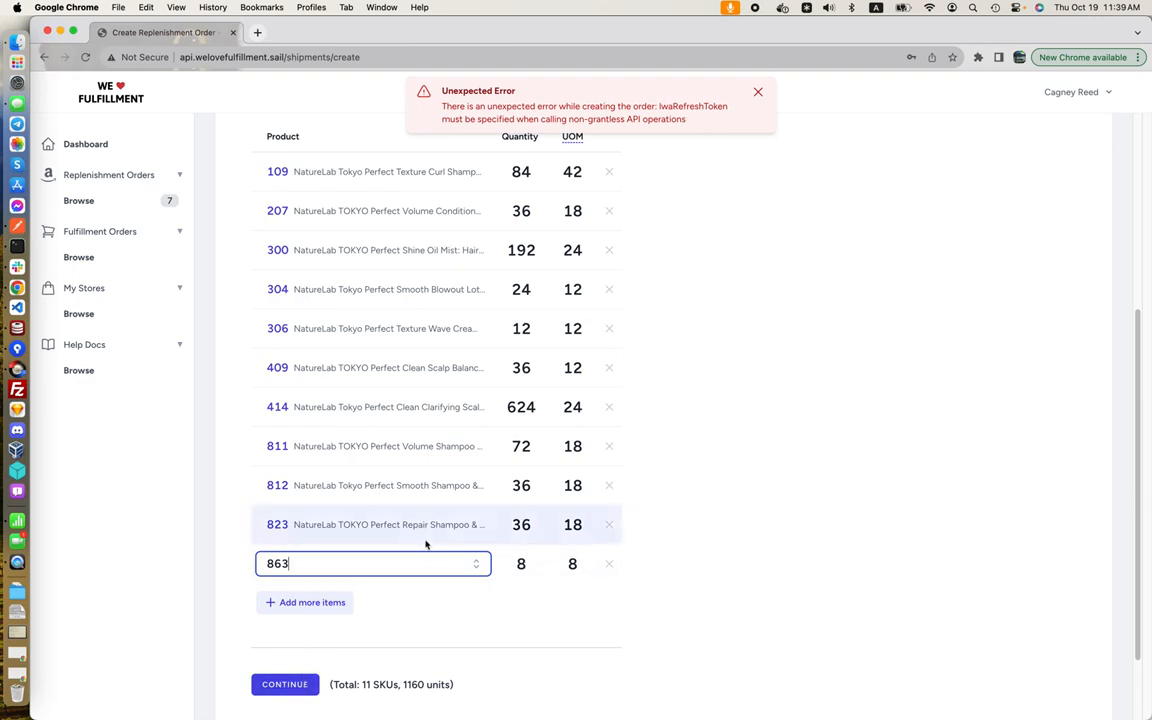
scroll(427, 548, "up", 5)
scroll(405, 467, "down", 4)
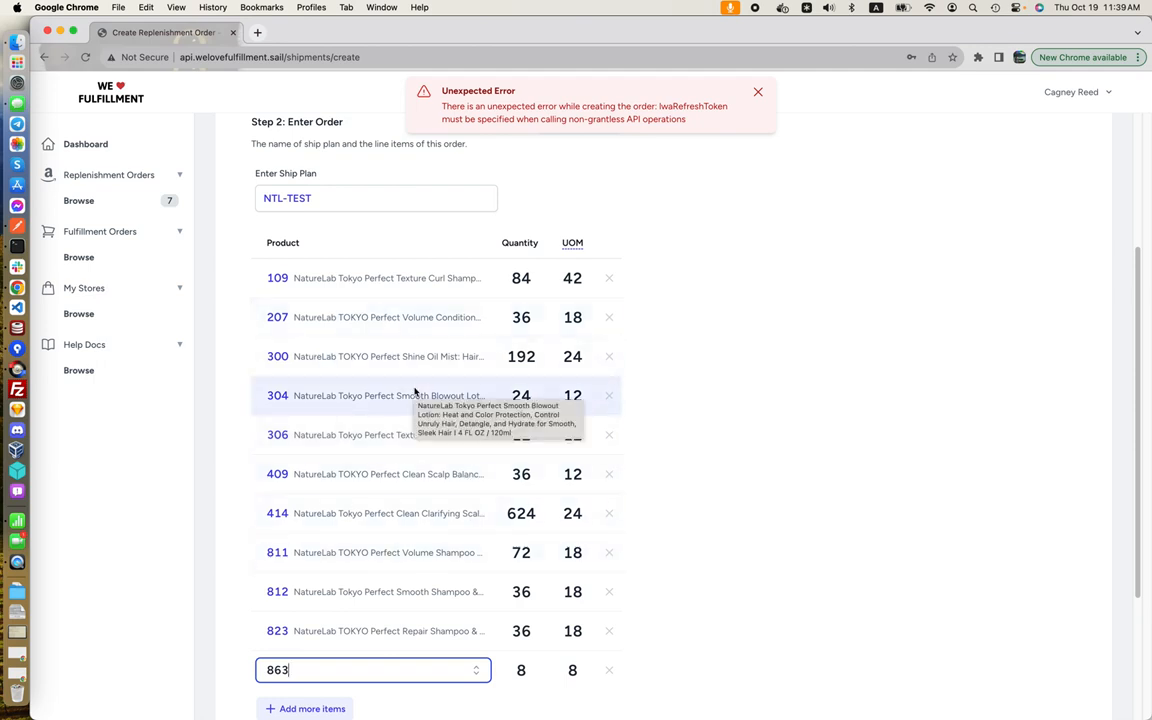
scroll(414, 392, "down", 2)
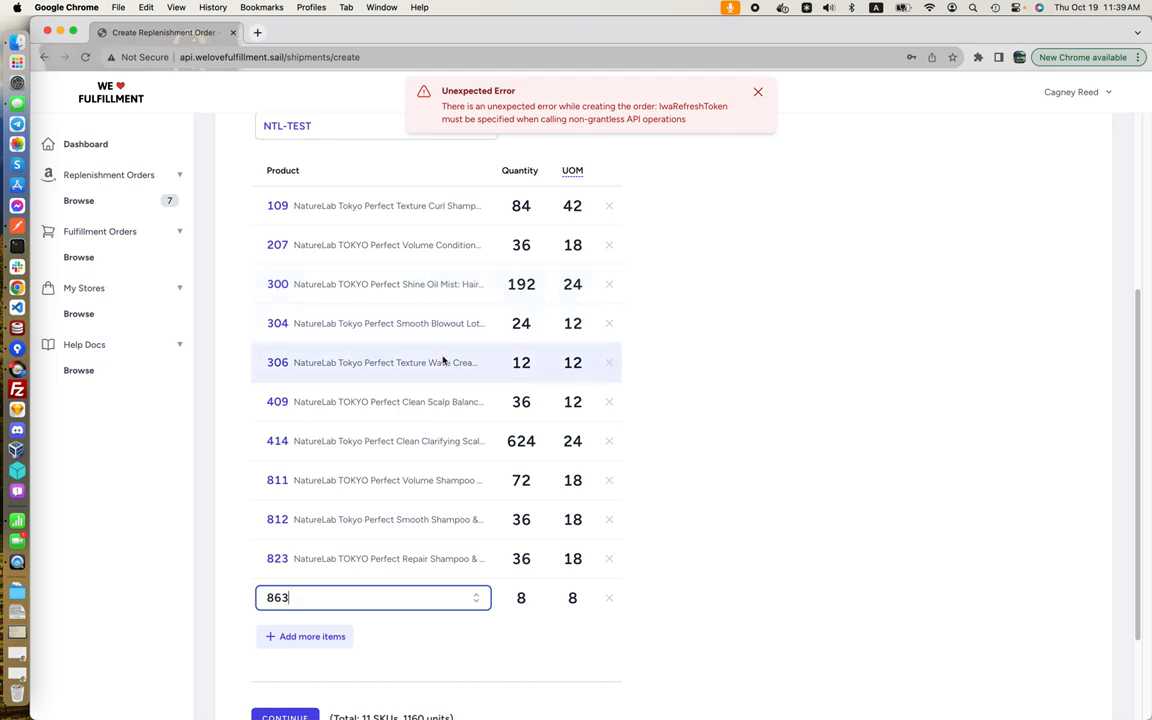
scroll(443, 360, "up", 4)
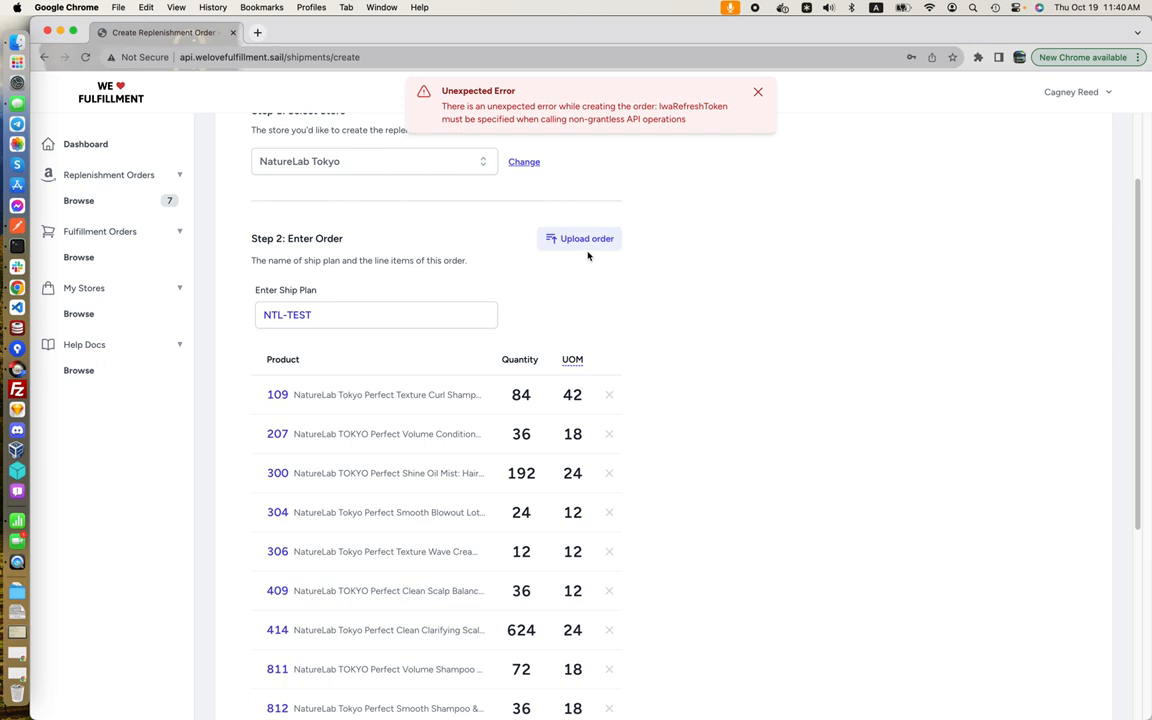
scroll(618, 390, "down", 2)
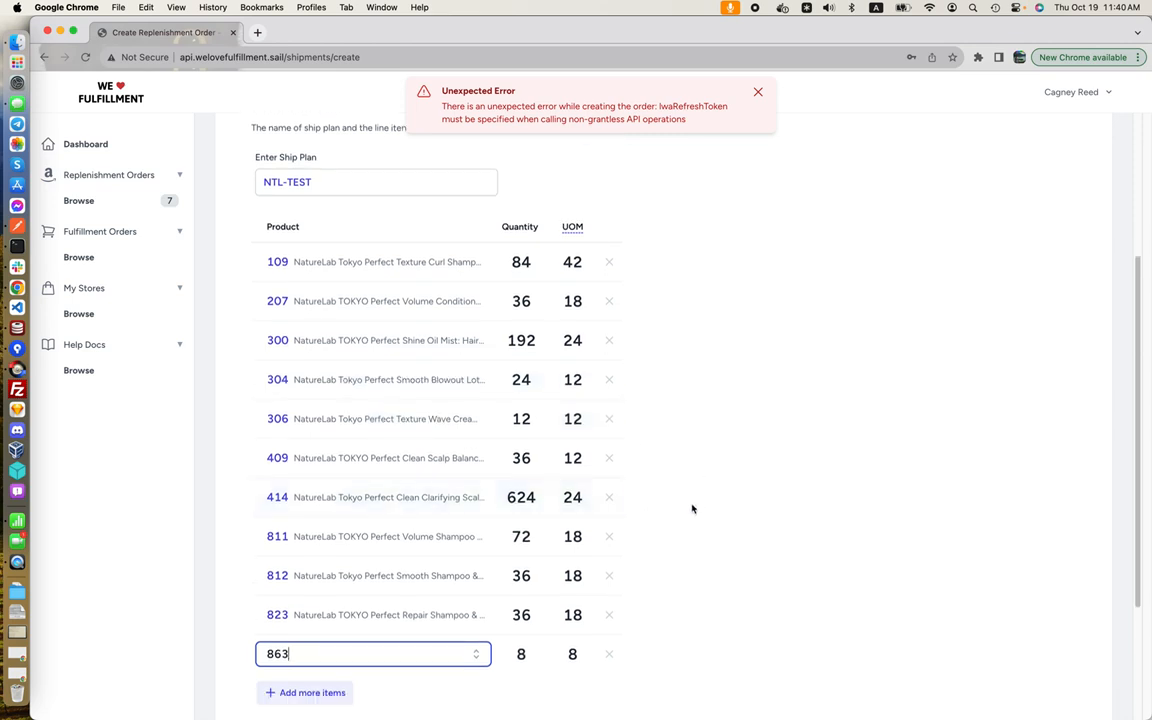
scroll(452, 424, "down", 3)
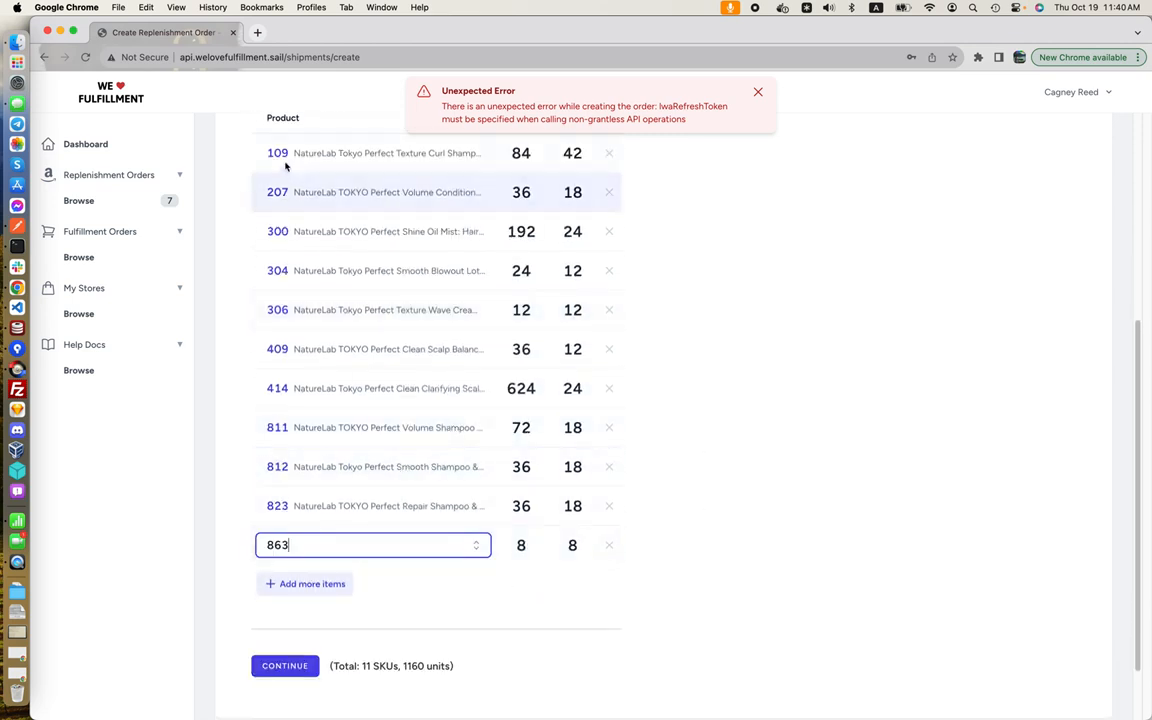
scroll(426, 522, "up", 6)
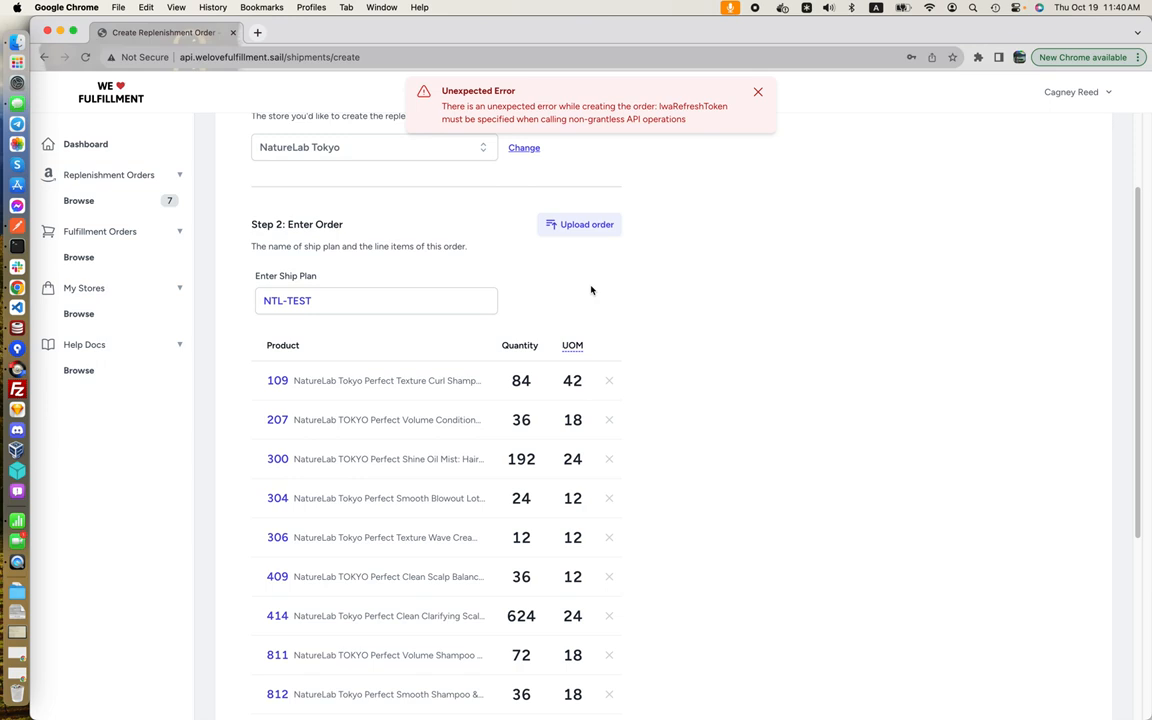
scroll(683, 386, "up", 3)
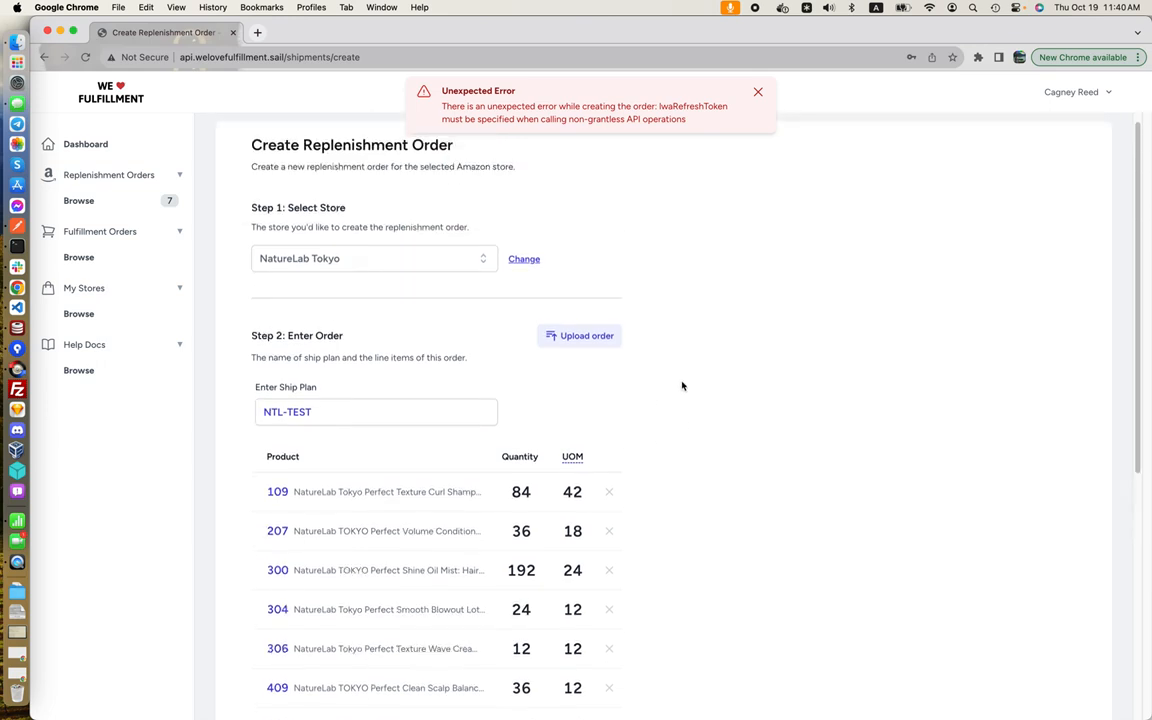